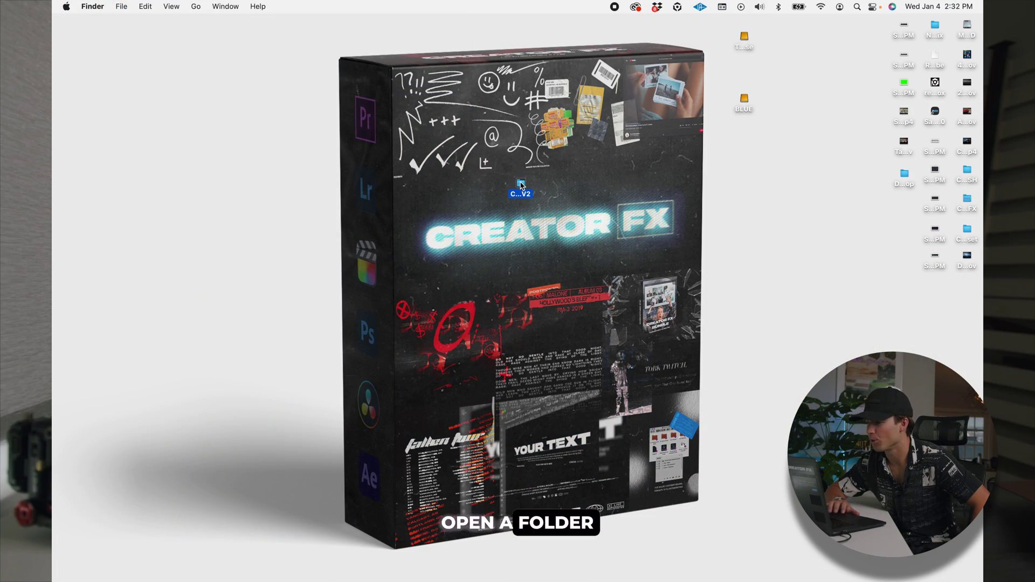
- Open the CFX - TRANSITION BUNDLE V2 folder and expand Blue Future Transitions, FAST FILM, FLAME & GLITCH and flares
double_click(521, 184)
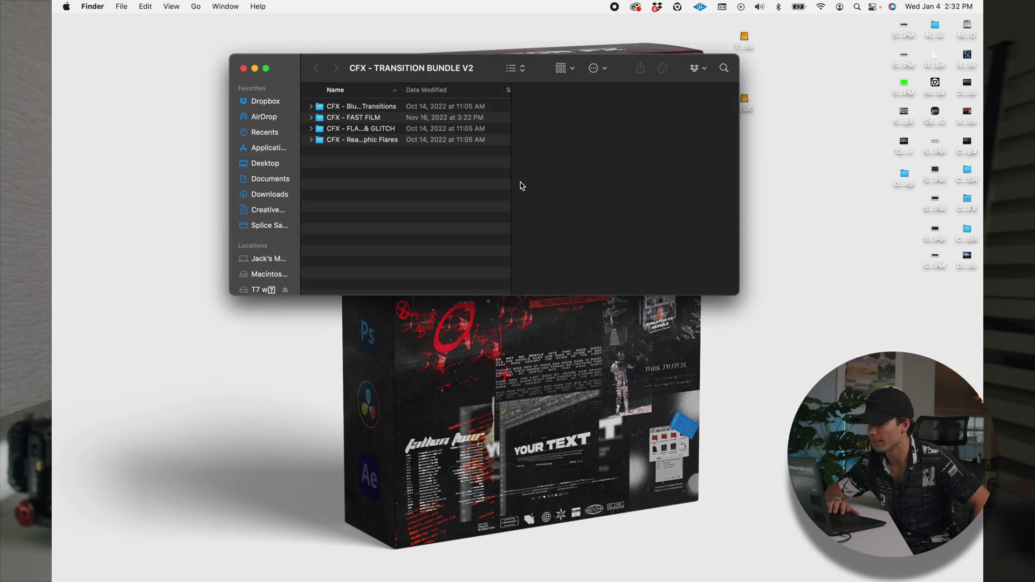
click(312, 108)
click(311, 151)
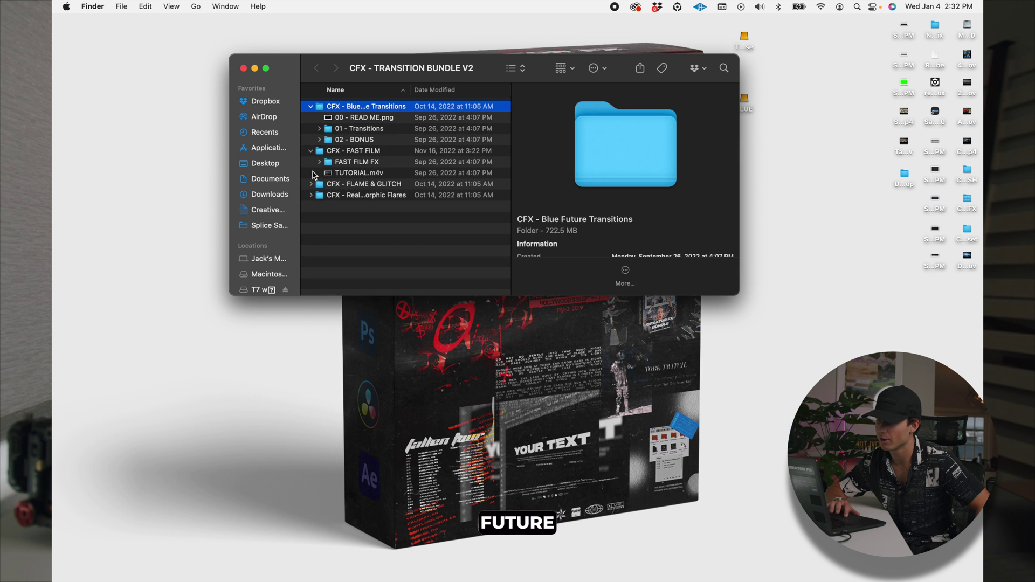
click(311, 184)
click(313, 239)
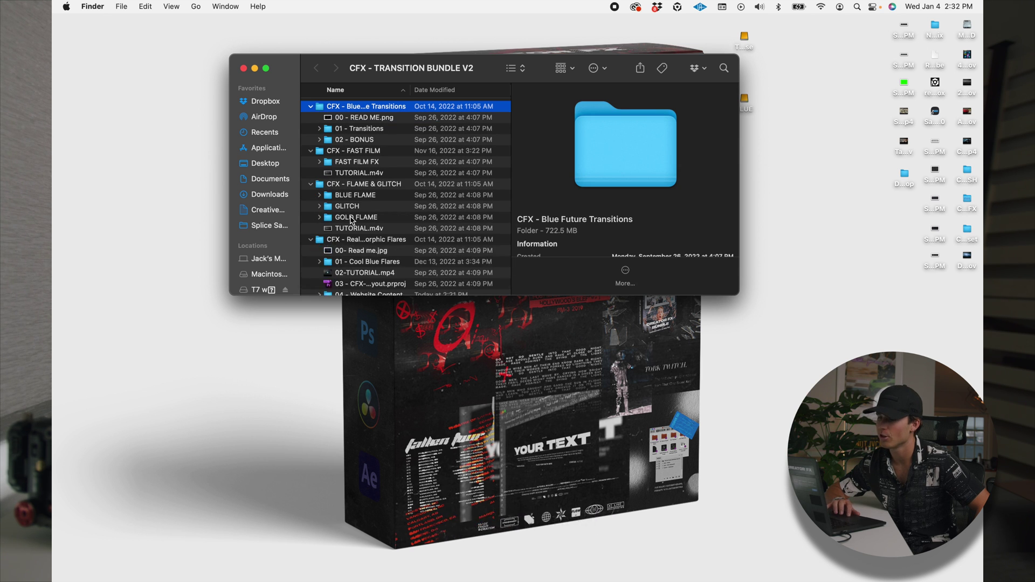
scroll(315, 226, down, 2)
- Collapse the subfolders, preview the FAST FILM tutorial video, and leave only Blue Future Transitions expanded
click(313, 217)
click(311, 185)
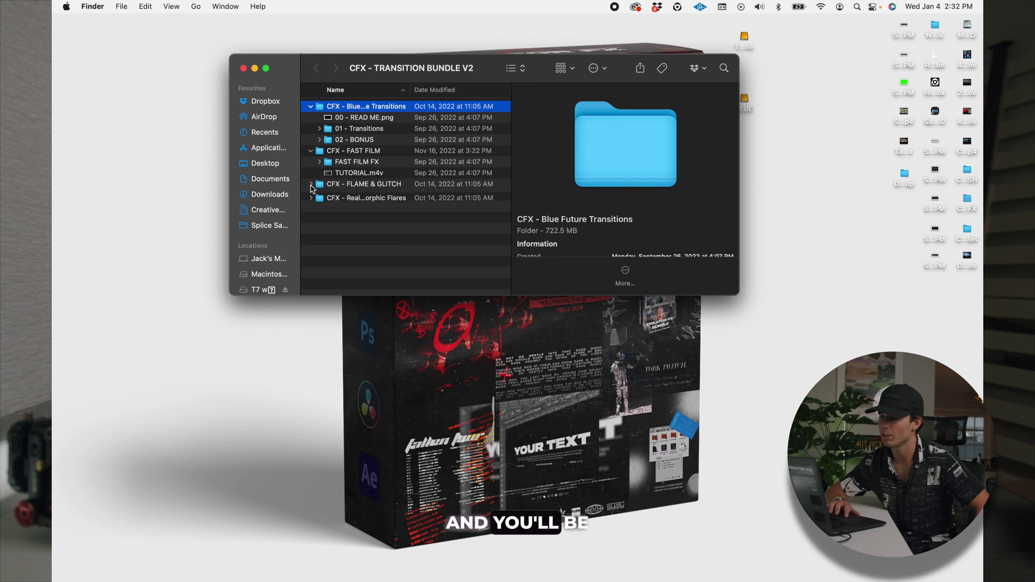
click(329, 172)
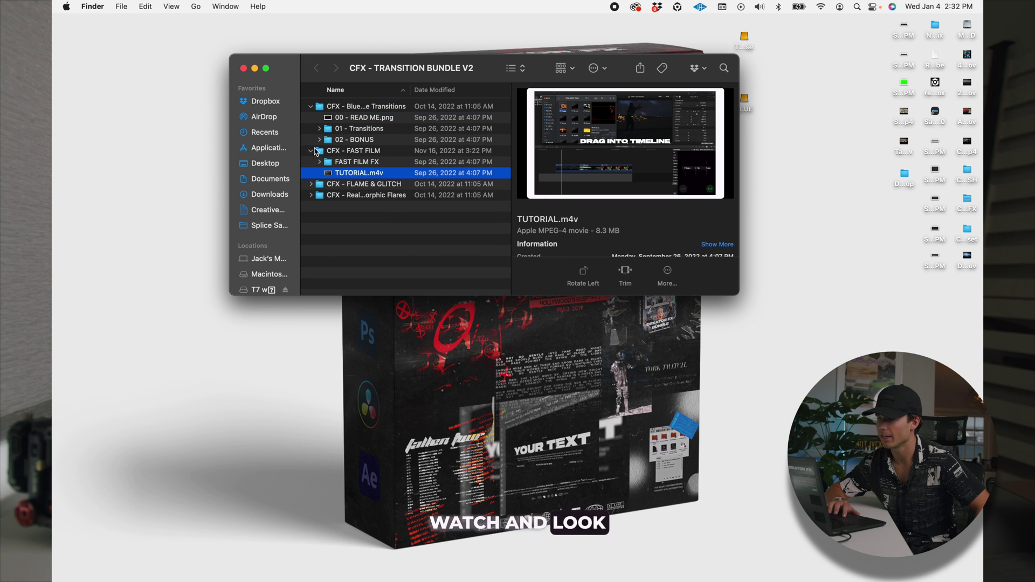
click(312, 151)
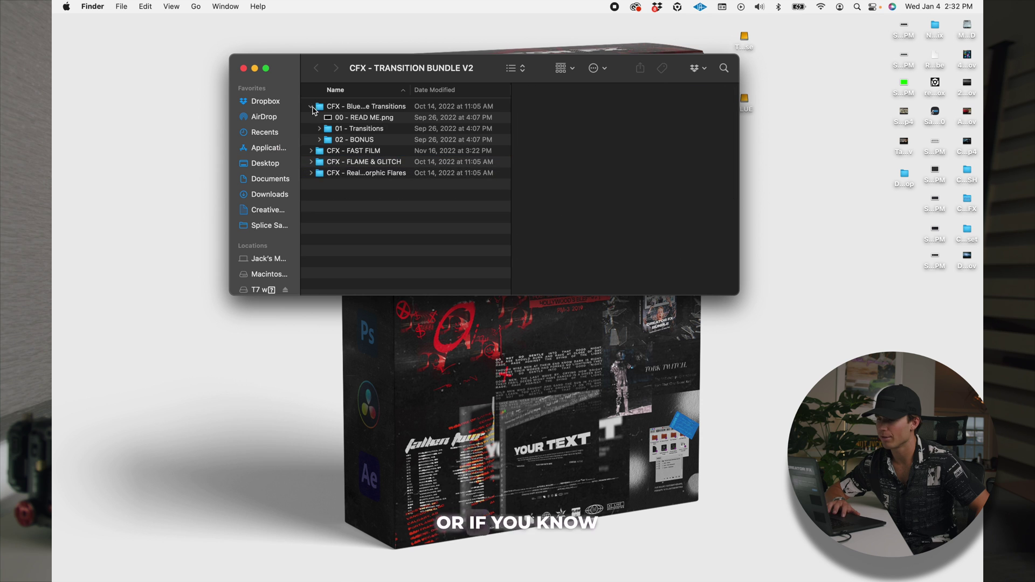
click(312, 107)
click(312, 107)
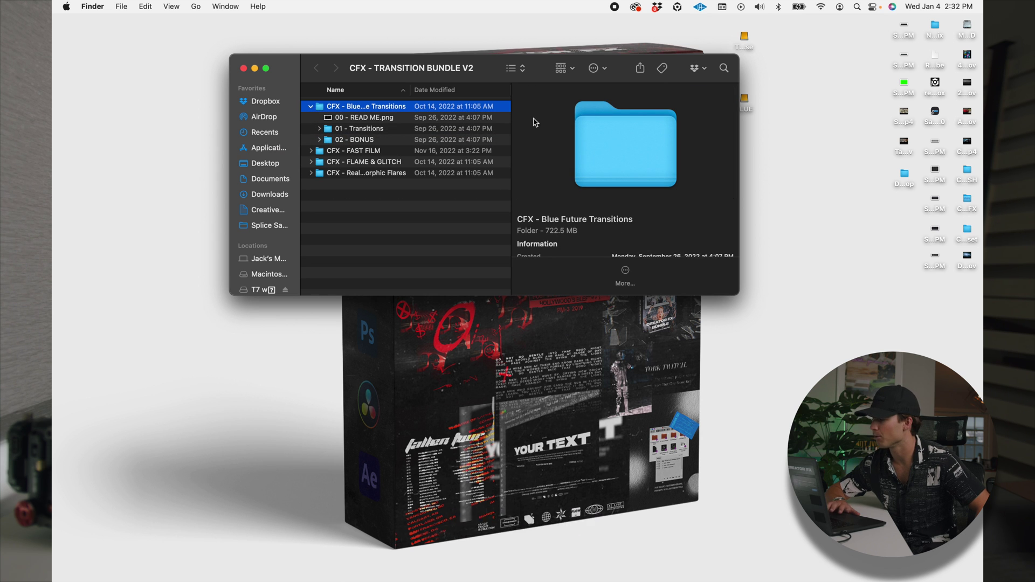
mouse_move(766, 580)
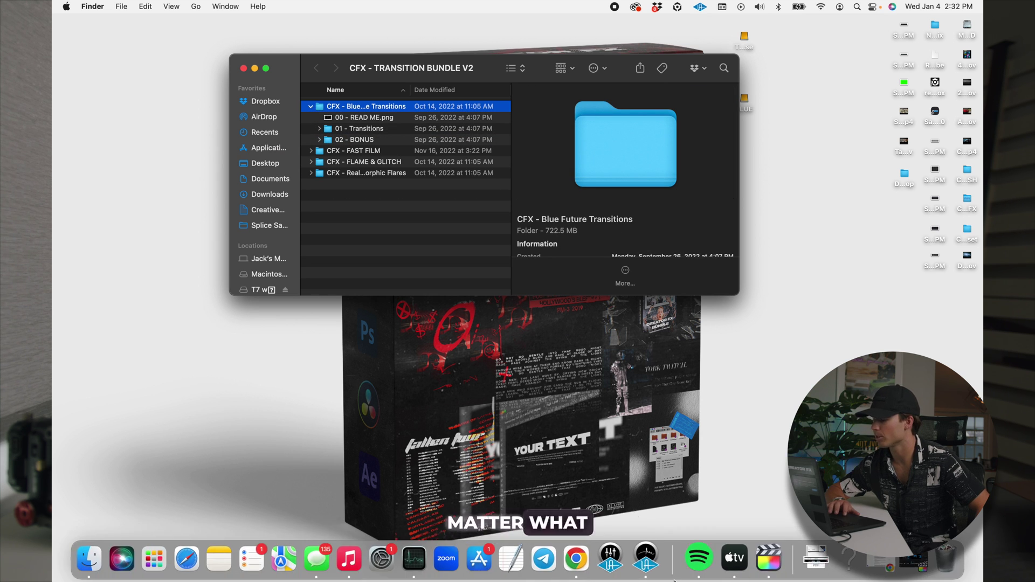
click(766, 579)
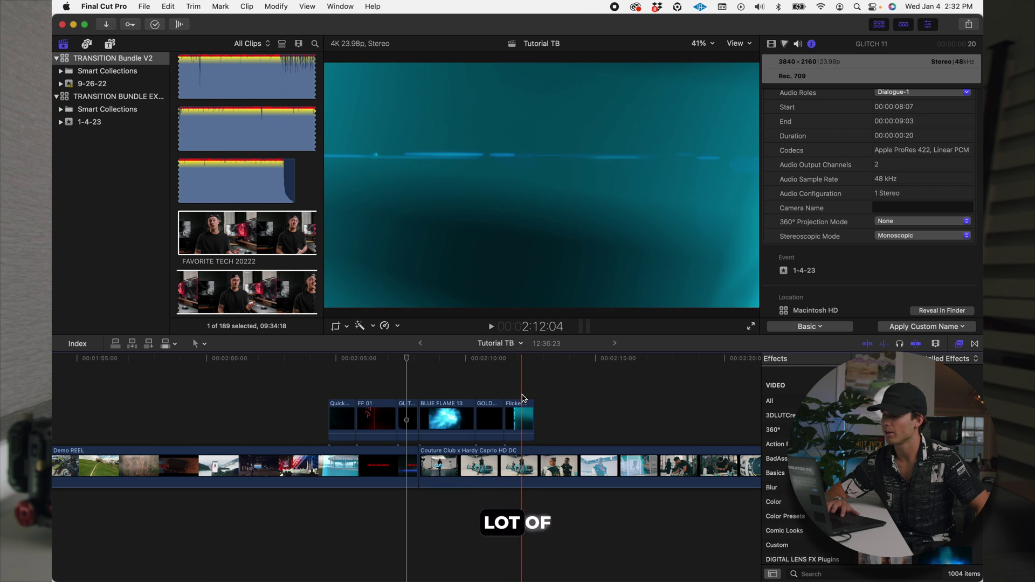
- Select the six transition overlay clips and slide them left to end at the Couture Club shot
drag(573, 364, 312, 465)
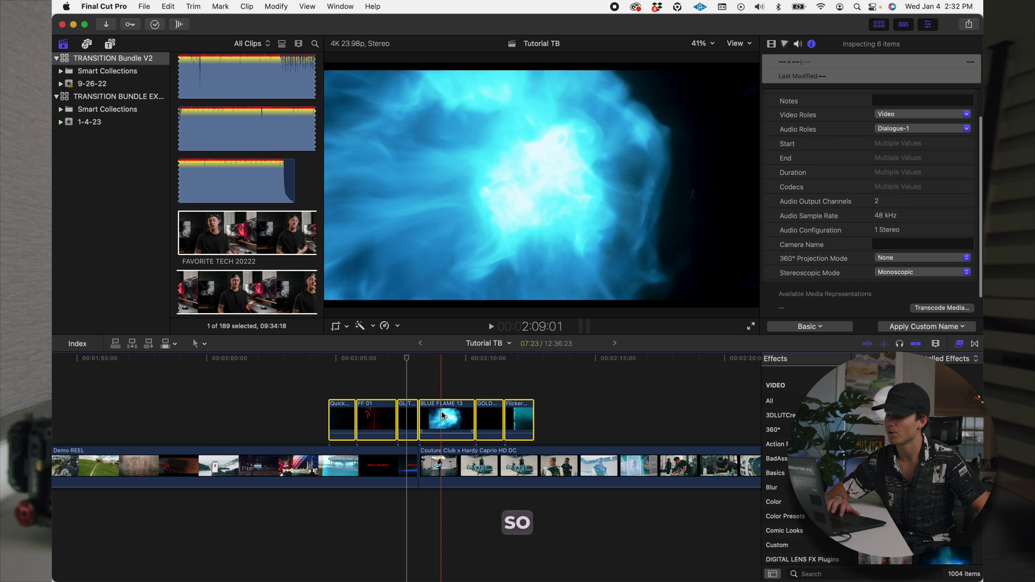
drag(442, 416, 405, 417)
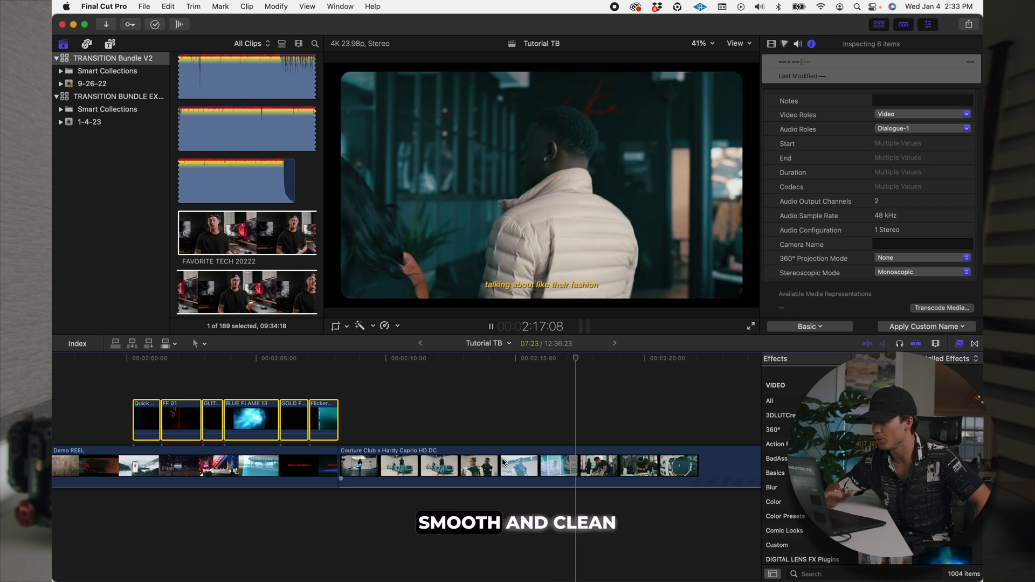
key(space)
- Zoom the timeline out and back in, then select the Demo REEL clip near the cut
key(super+minus)
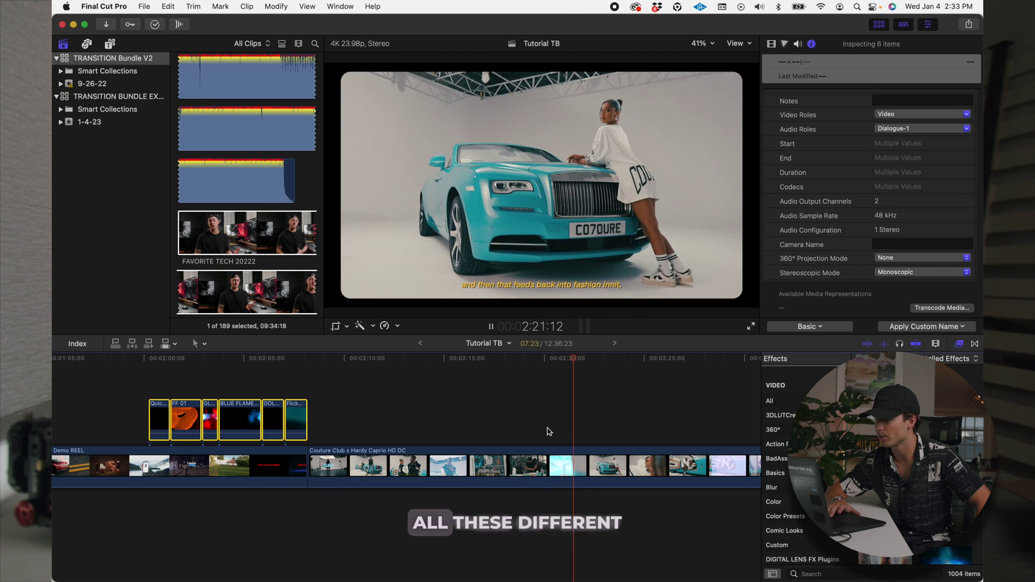
key(space)
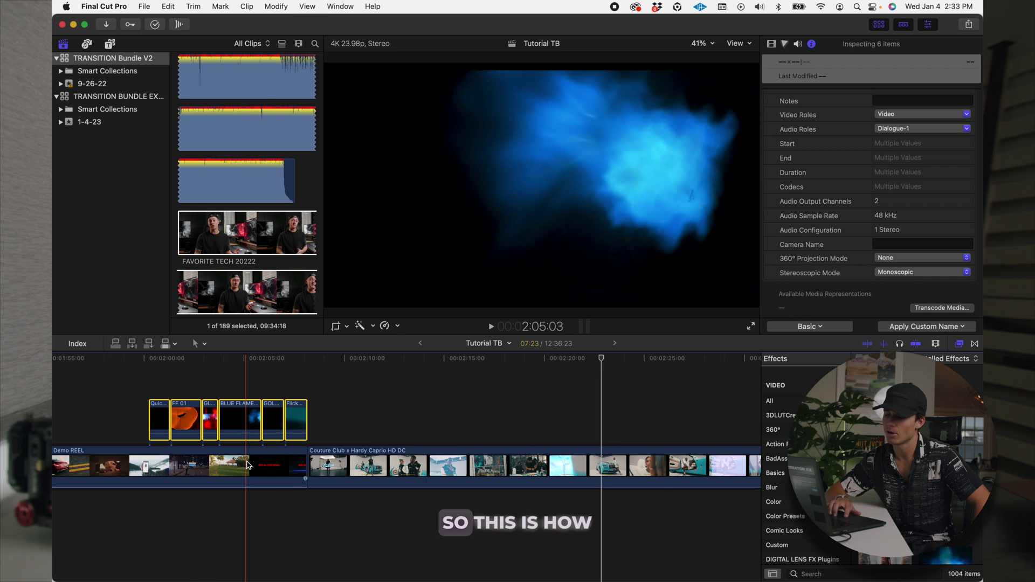
key(super+equal)
scroll(324, 486, left, 3)
click(355, 467)
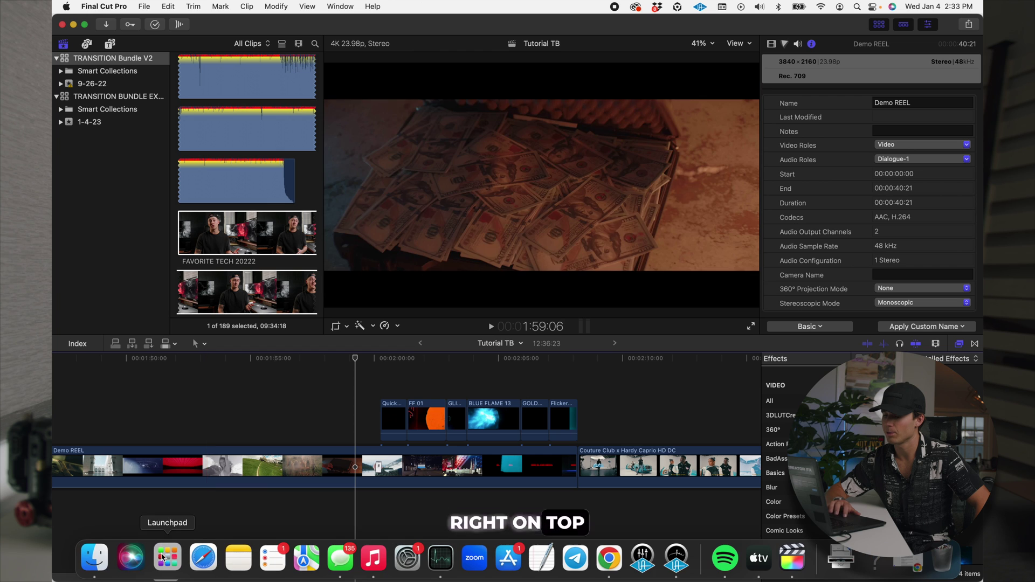
- Drag Flicker Future Film 02.mov from the 01 - Transitions folder above the Demo REEL clip
click(99, 565)
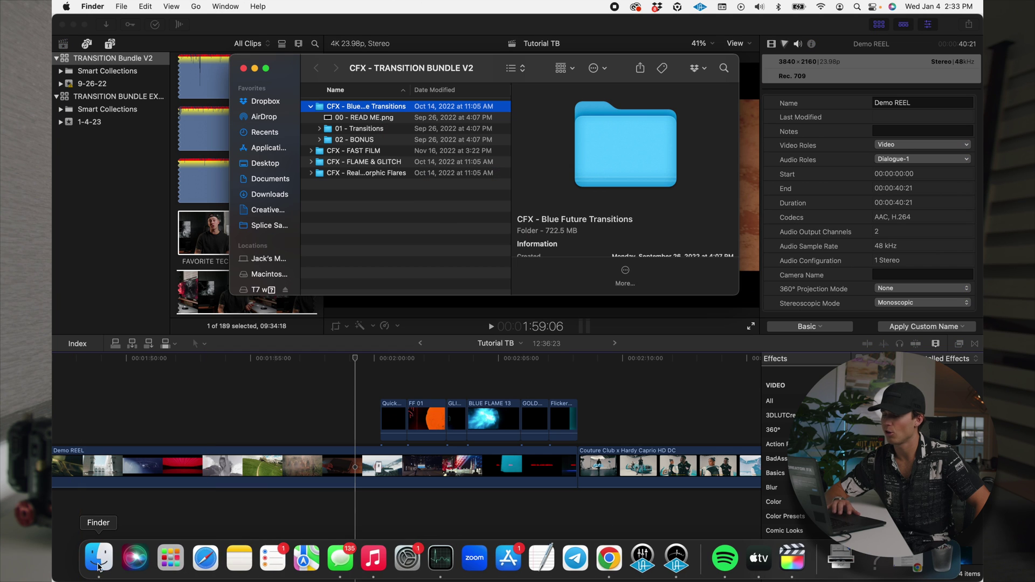
double_click(354, 129)
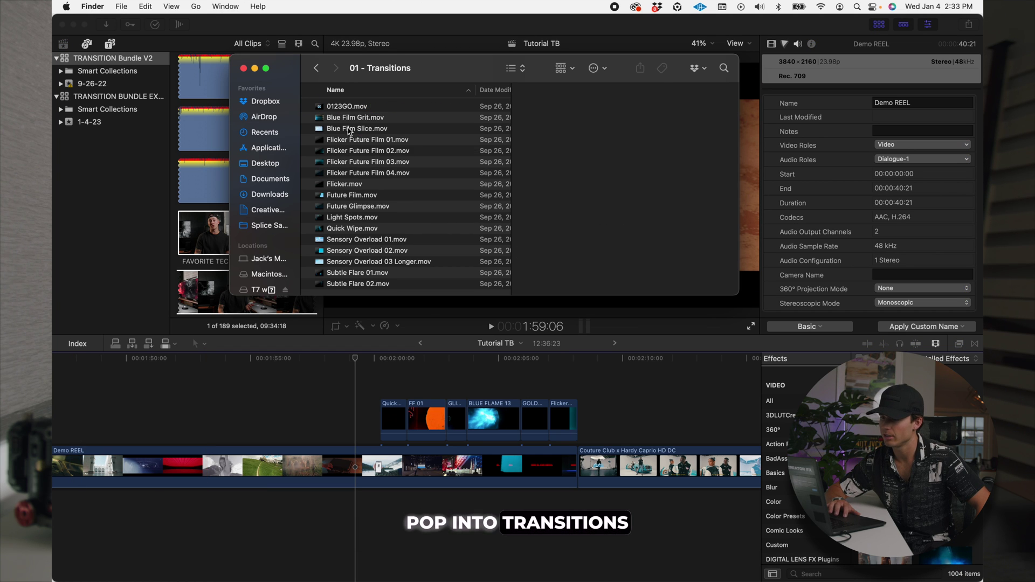
click(346, 151)
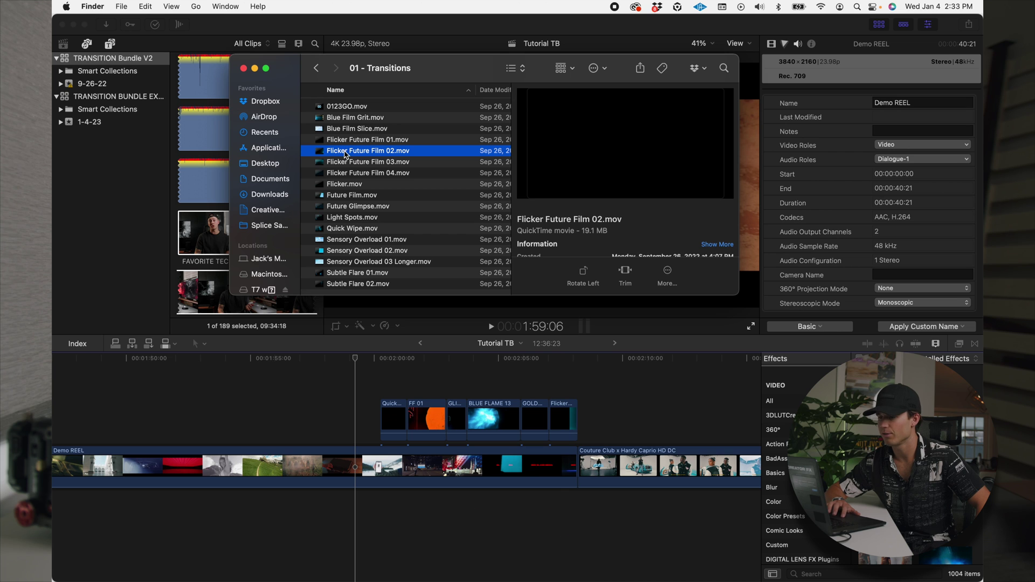
drag(347, 153, 326, 417)
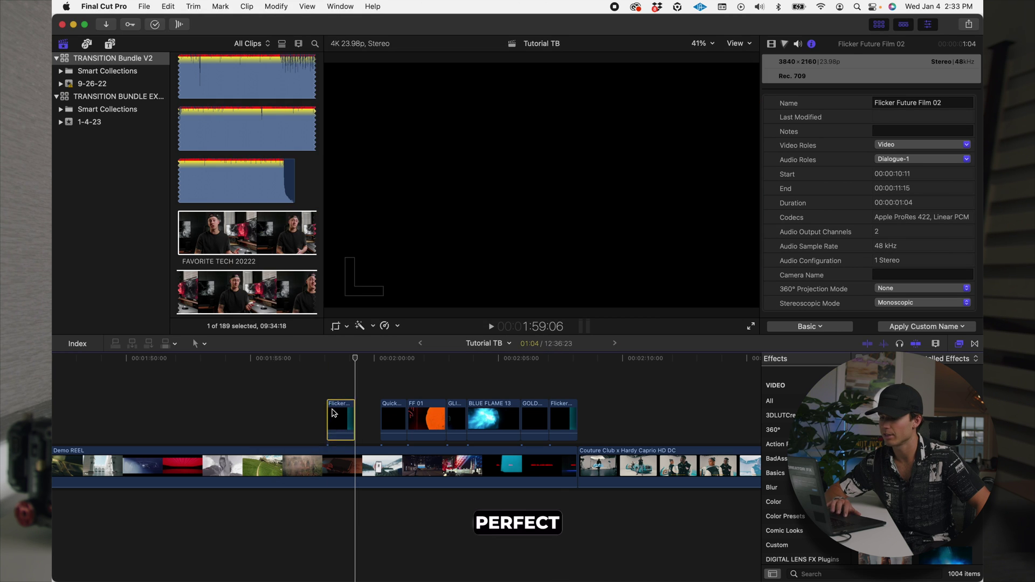
click(337, 387)
- Set the Flicker Future Film 02 clip's blend mode from Normal to Add and preview it
key(cmd+4)
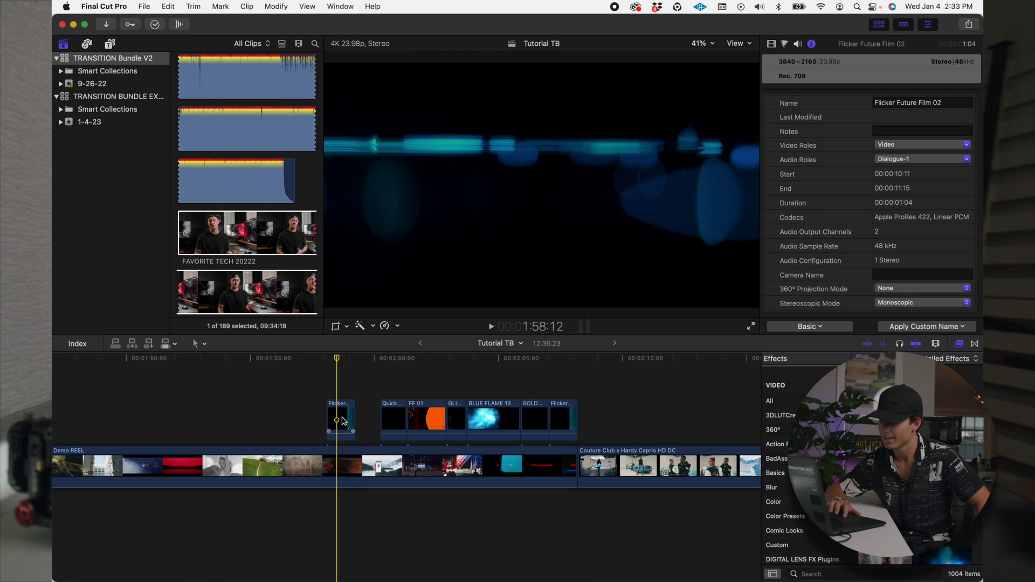
click(343, 419)
click(773, 47)
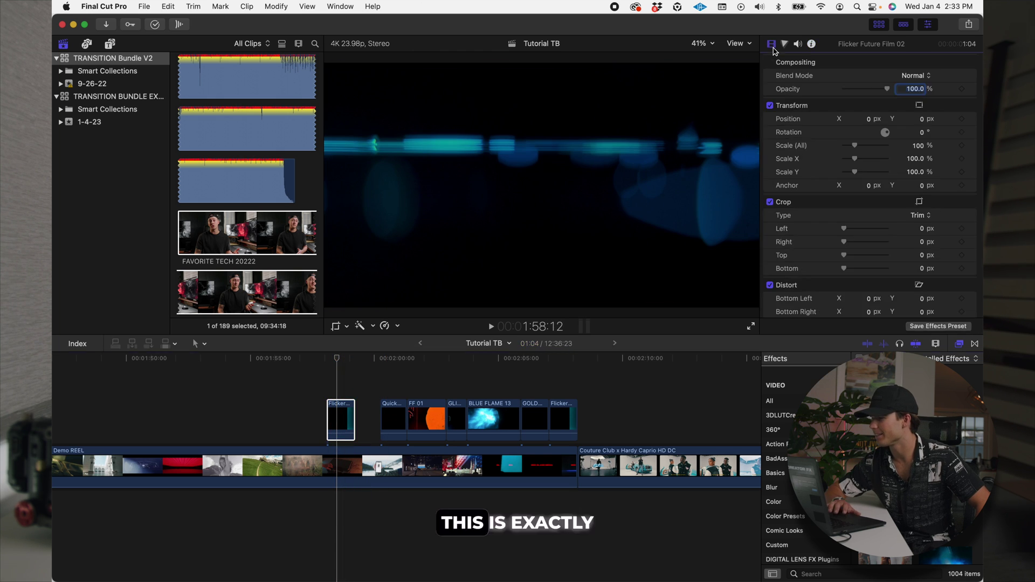
click(911, 75)
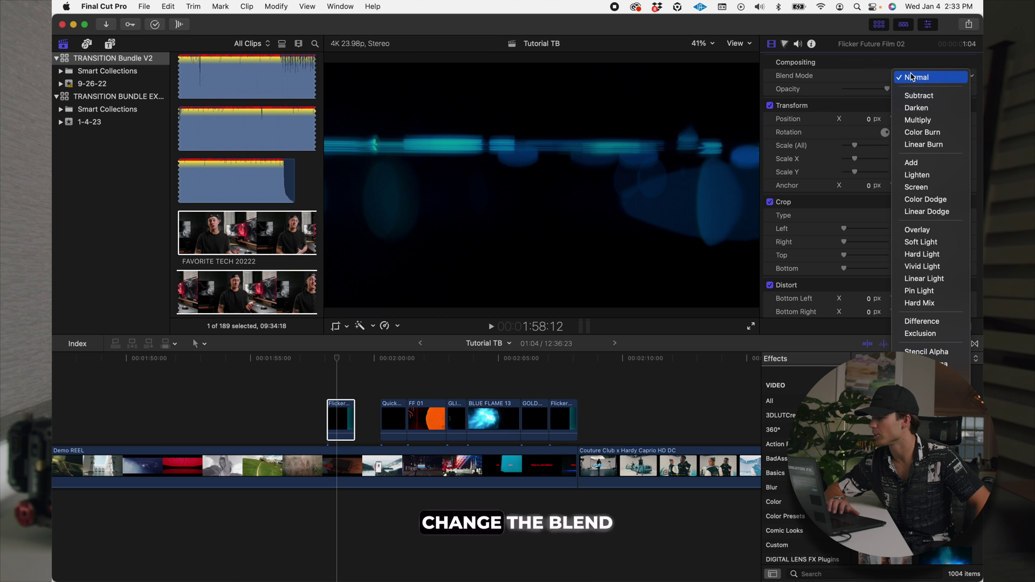
click(917, 163)
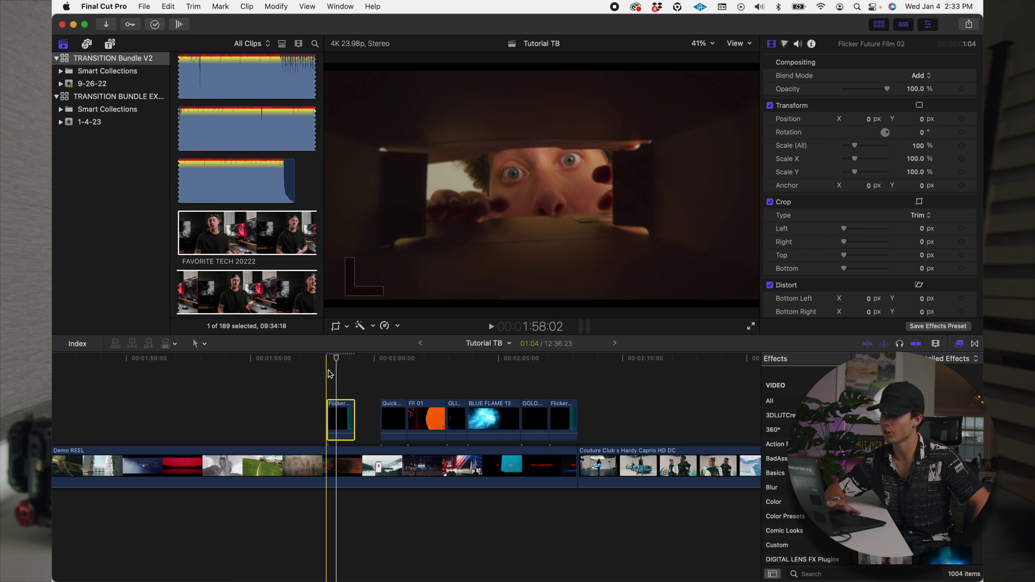
key(space)
key(space)
key(super+equal)
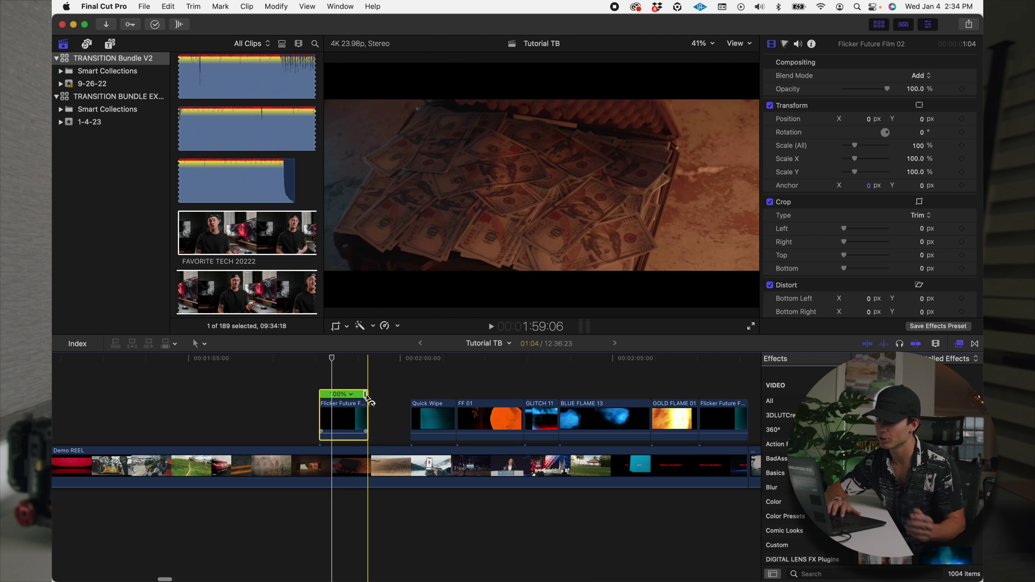
- Shorten the flicker clip slightly, move the six overlays earlier to about 0:55, and play them back
drag(366, 400, 335, 400)
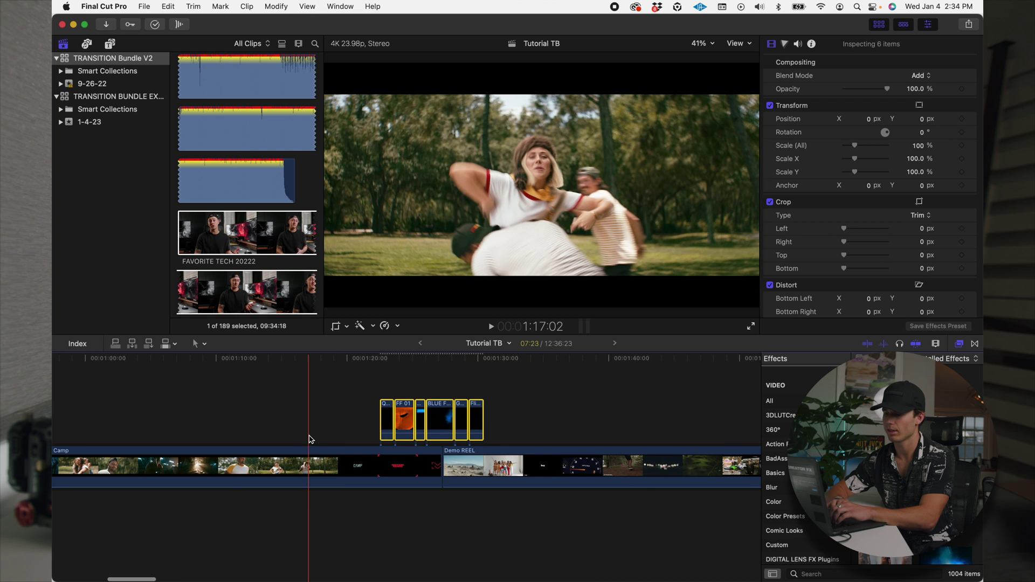
drag(485, 415, 360, 404)
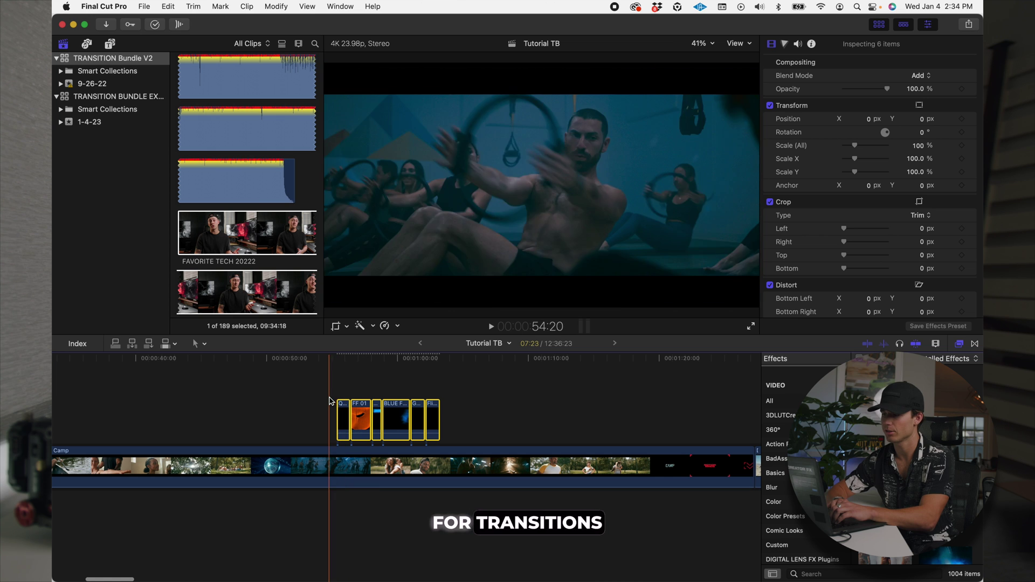
key(space)
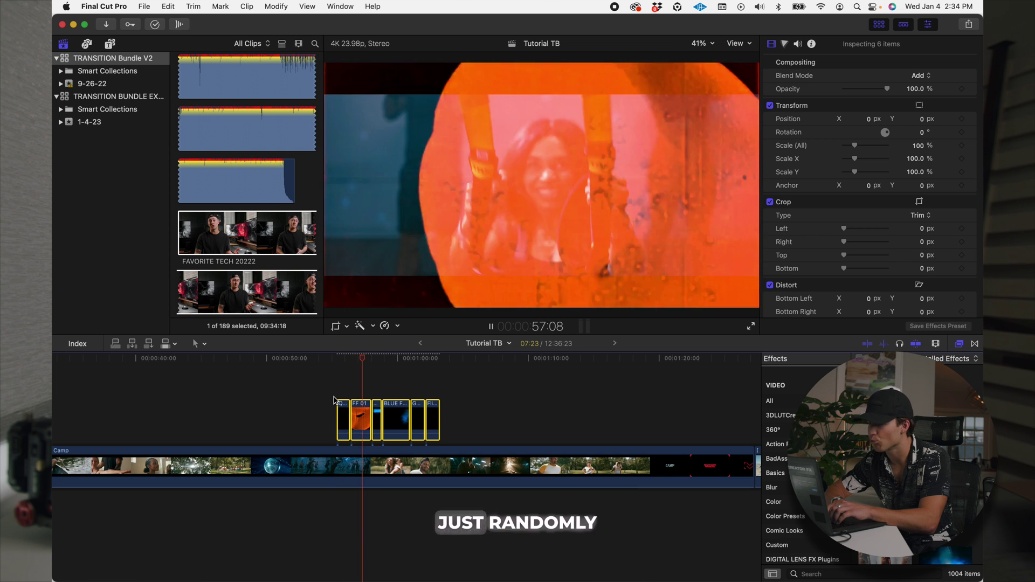
key(space)
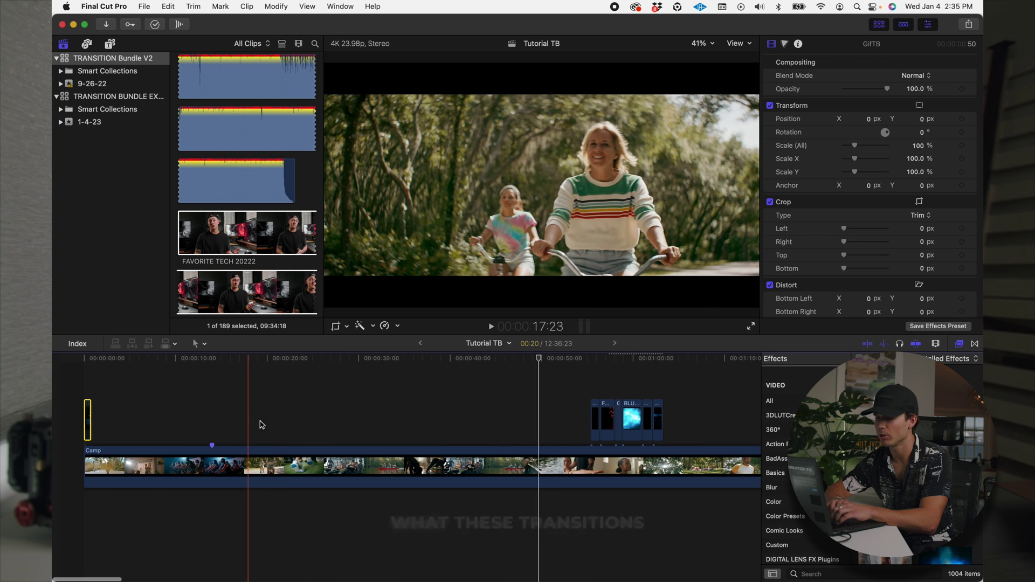
- Move the Quick Wipe overlay to the timeline start, then shift it right past the title clip to about two seconds
scroll(259, 425, right, 1)
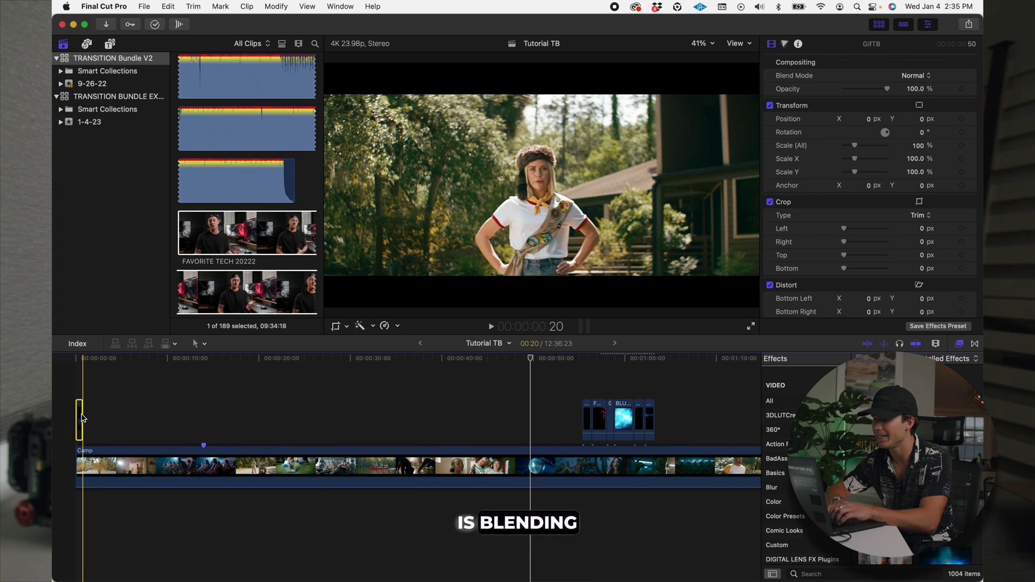
key(space)
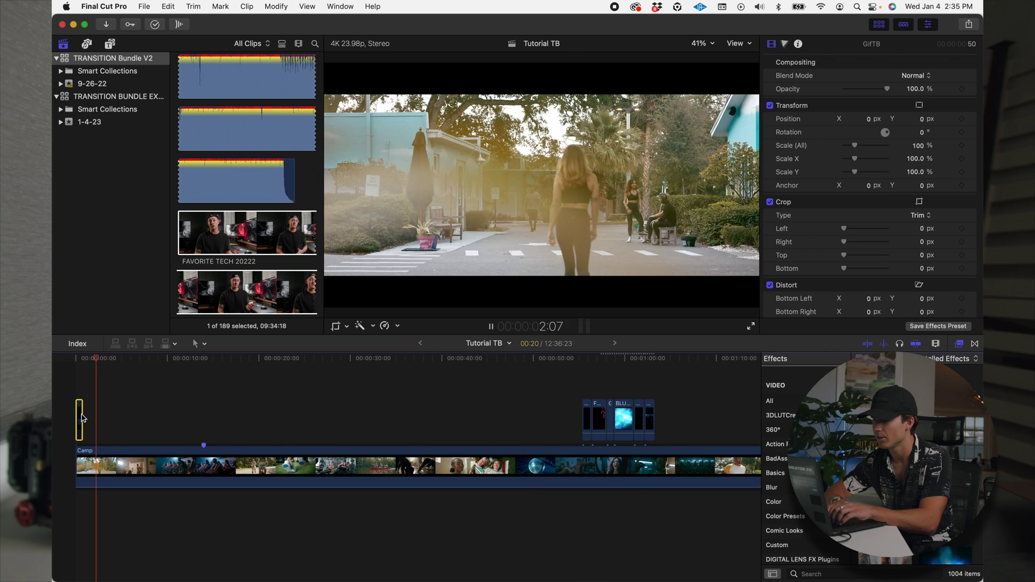
key(space)
key(space)
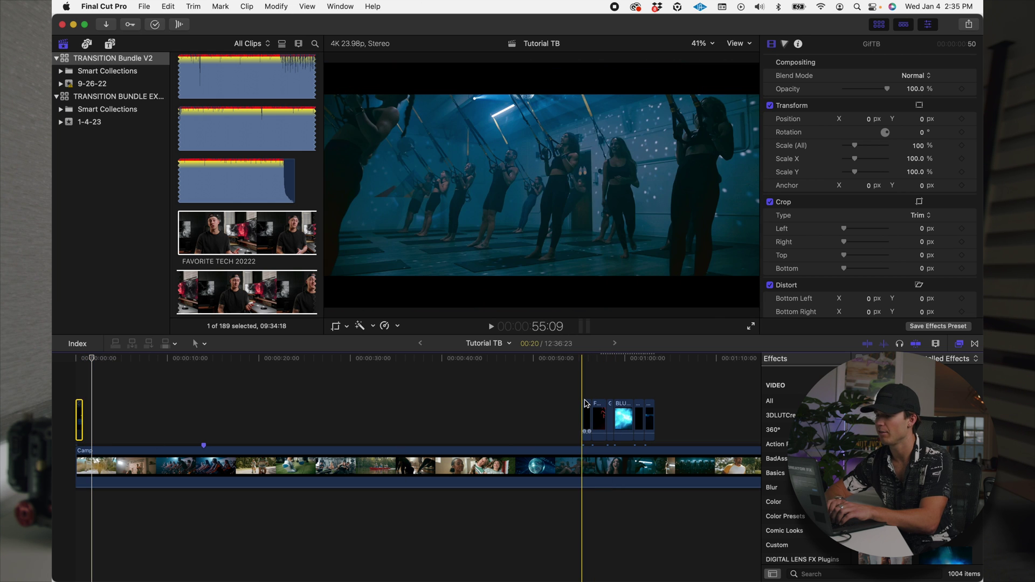
key(space)
drag(587, 404, 94, 402)
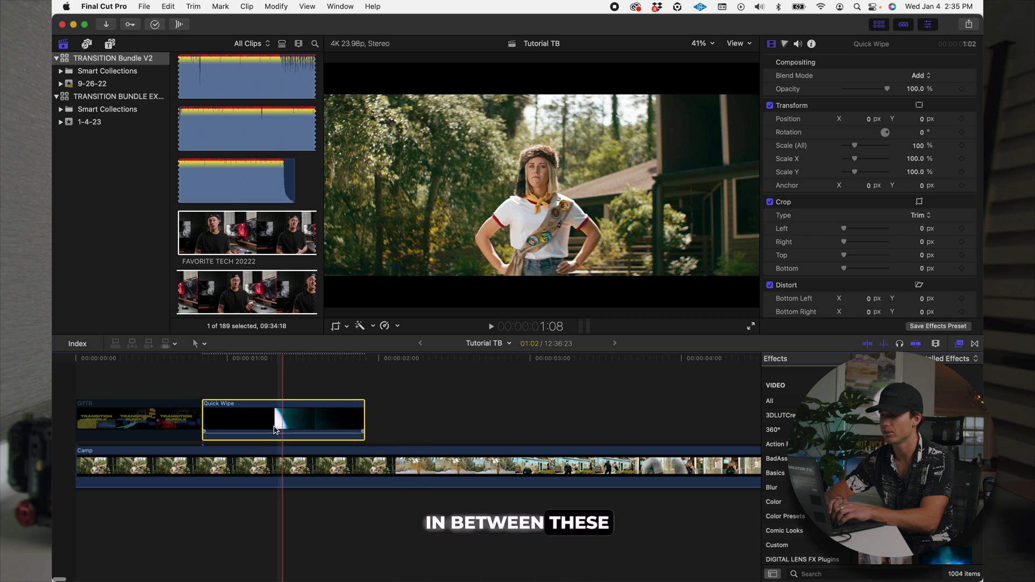
drag(262, 421, 363, 420)
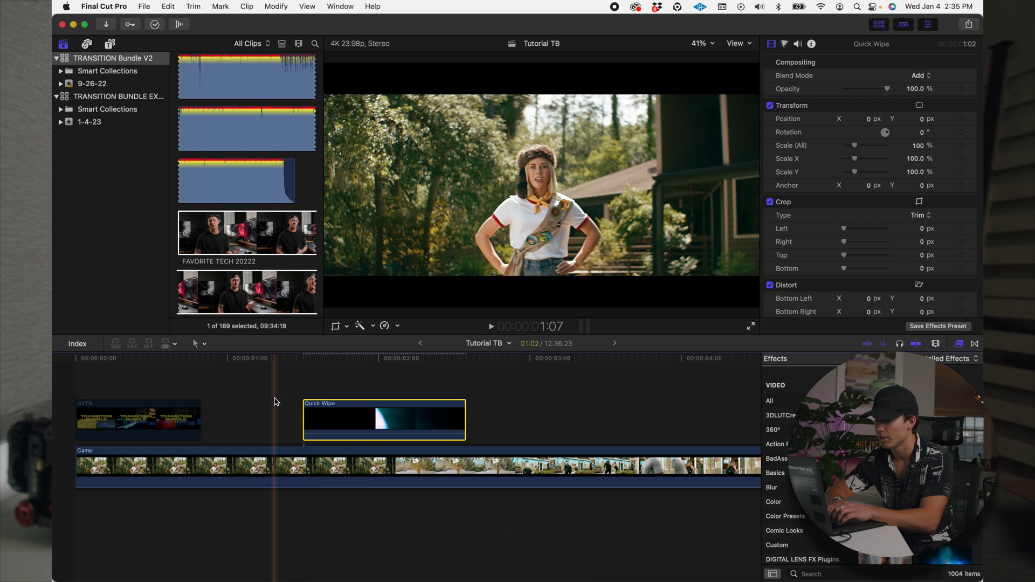
key(space)
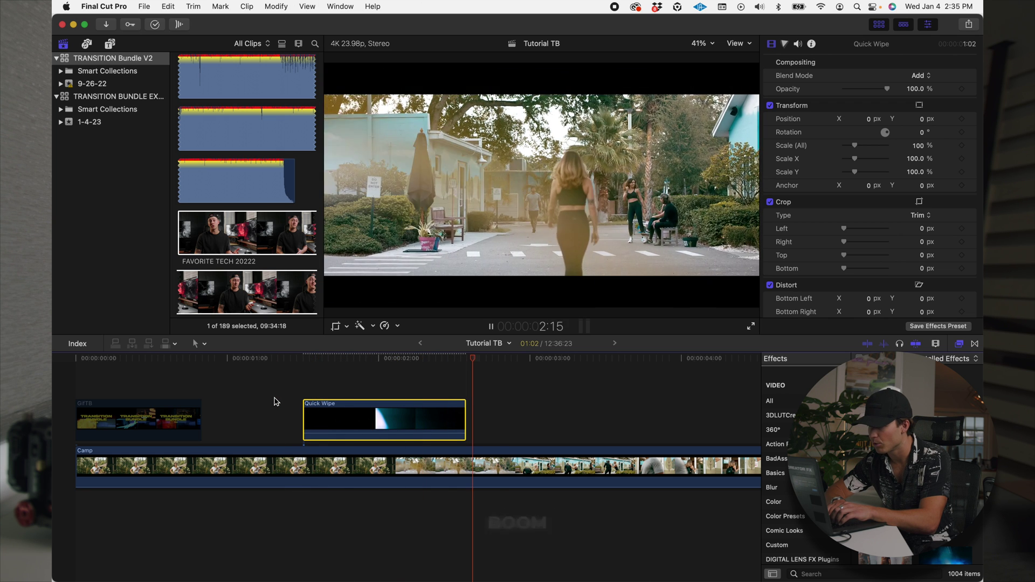
key(space)
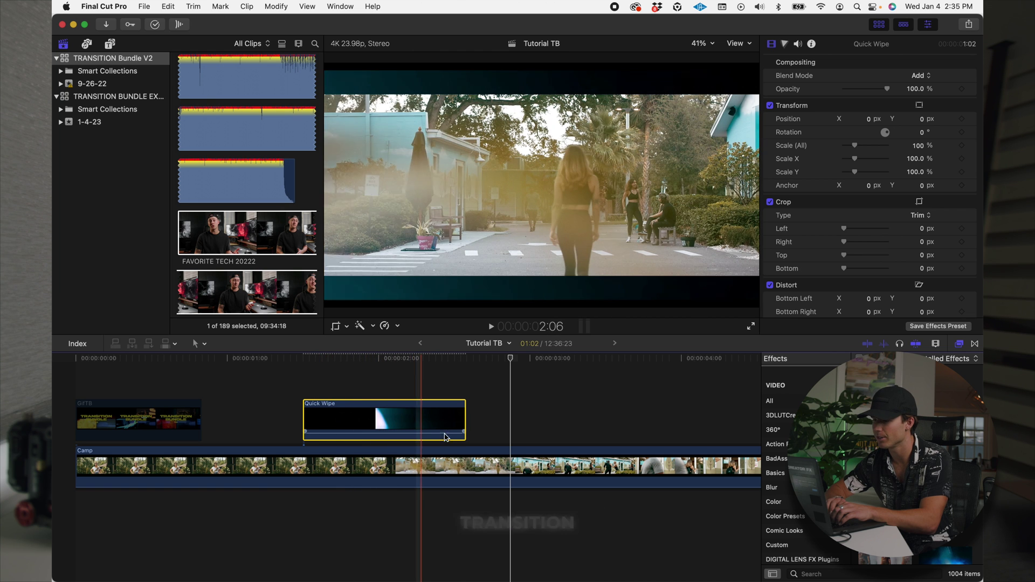
key(super+minus)
key(super+minus)
key(super+minus)
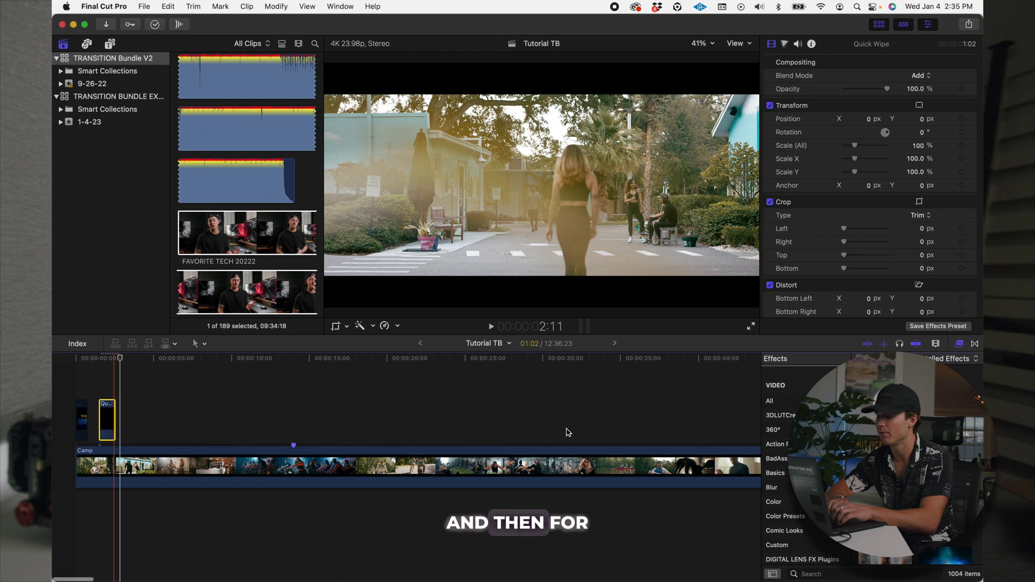
- Zoom in around 53 seconds and move GLITCH 11 left to that point
key(super+minus)
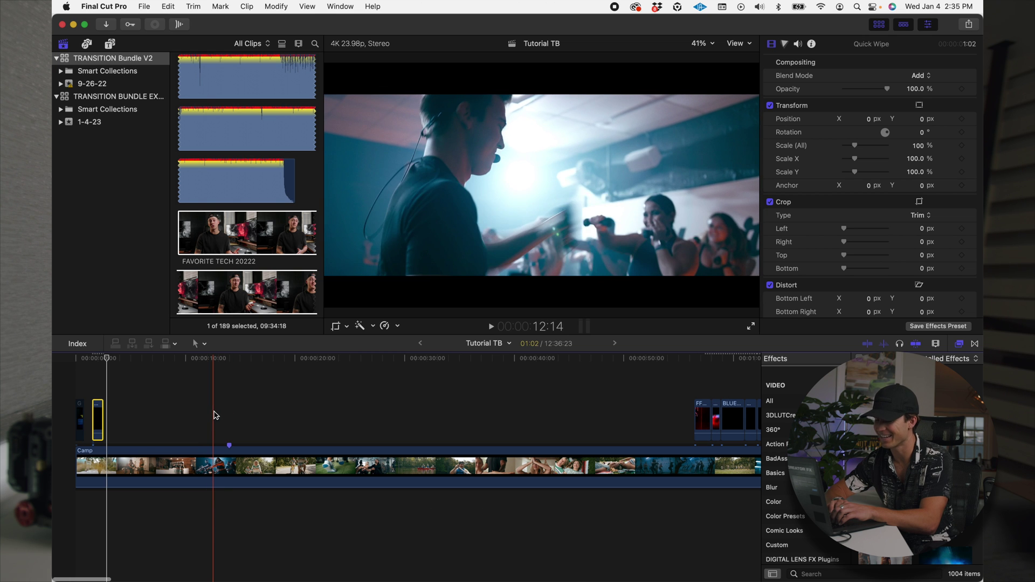
click(215, 415)
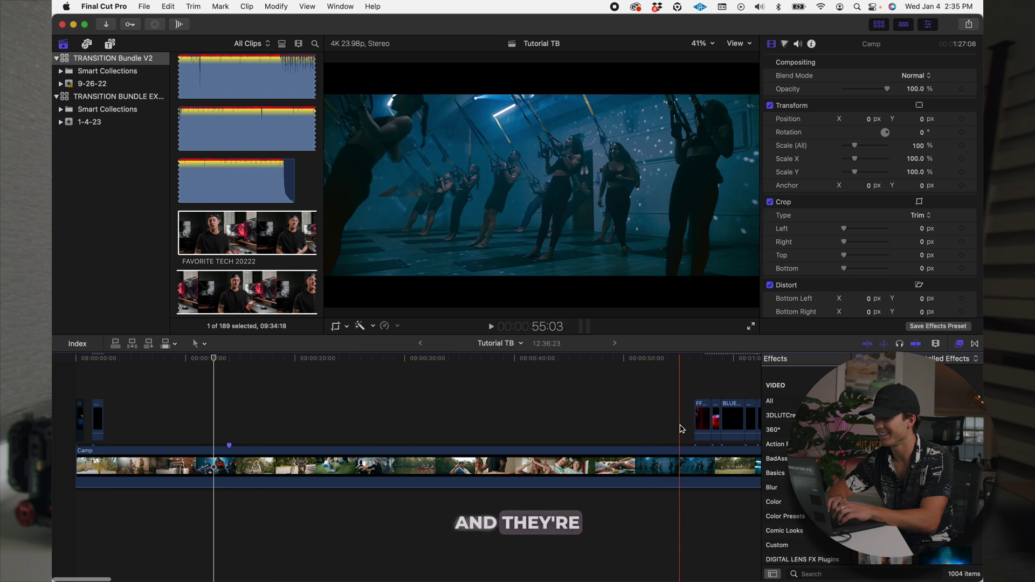
click(661, 426)
key(super+equal)
key(super+equal)
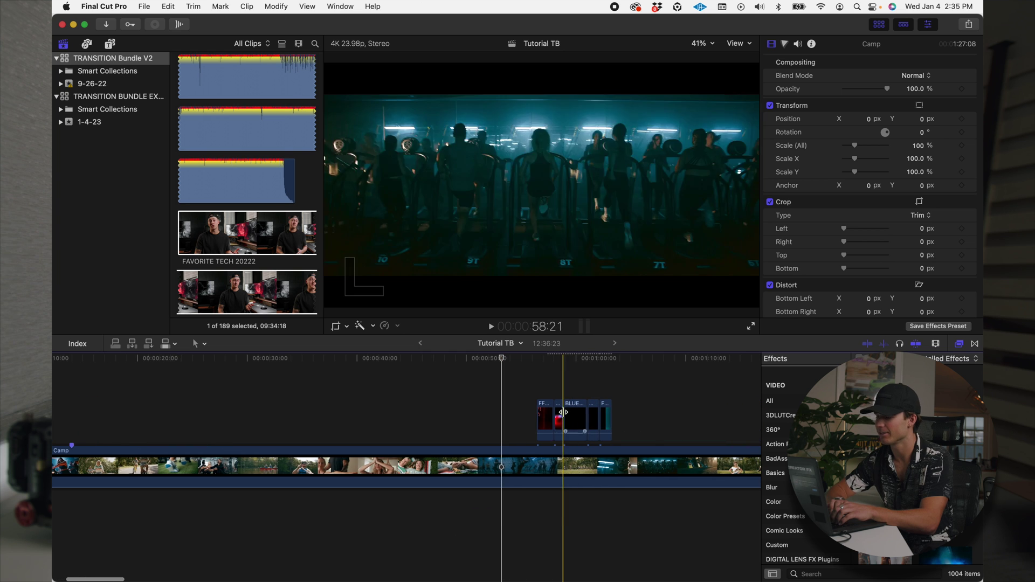
key(super+equal)
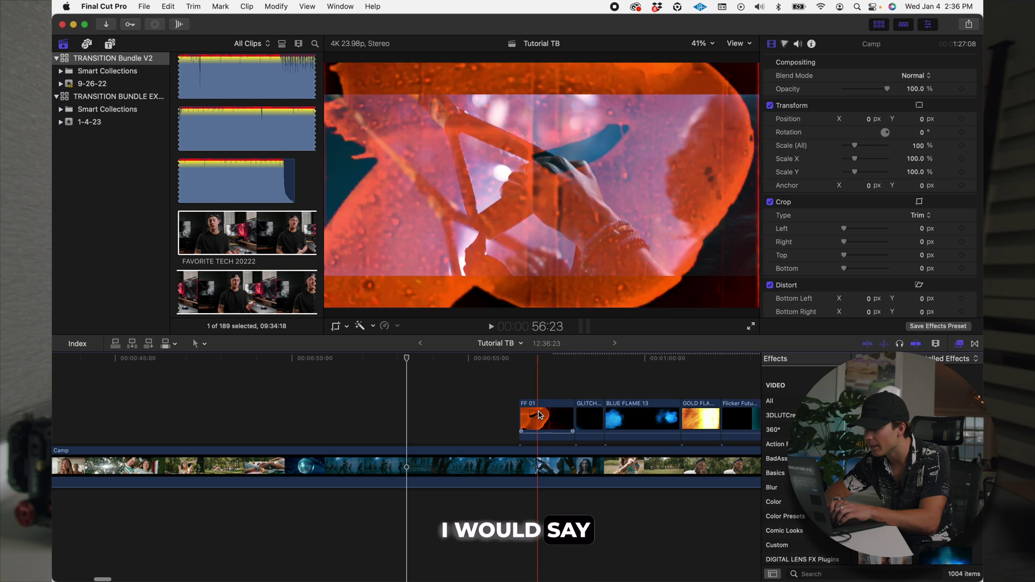
drag(586, 418, 408, 423)
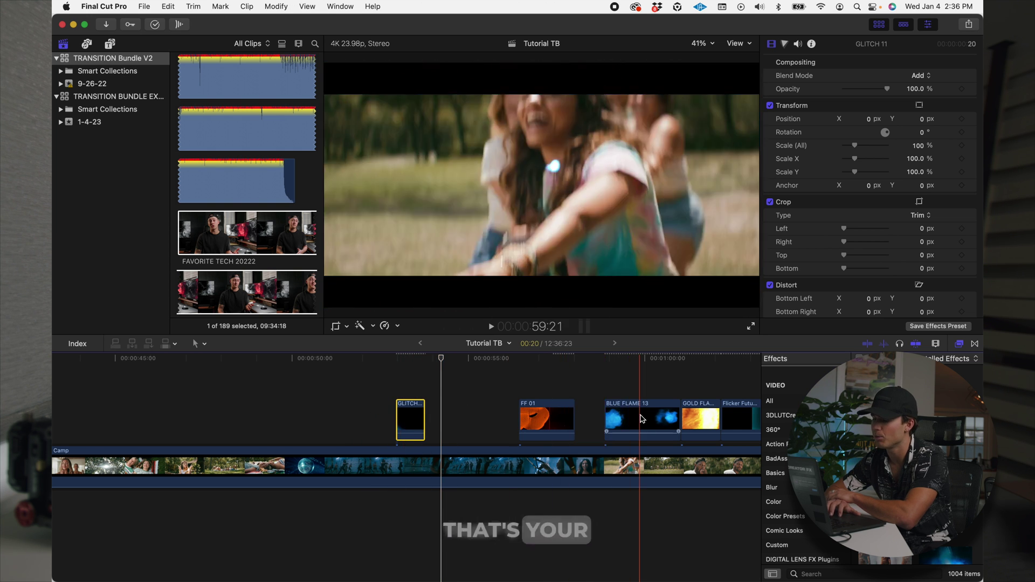
- Bring Flicker Future Film 02 earlier, push GLITCH 11 onto its own shot, and play back
scroll(641, 419, right, 5)
drag(623, 418, 277, 425)
drag(280, 377, 164, 378)
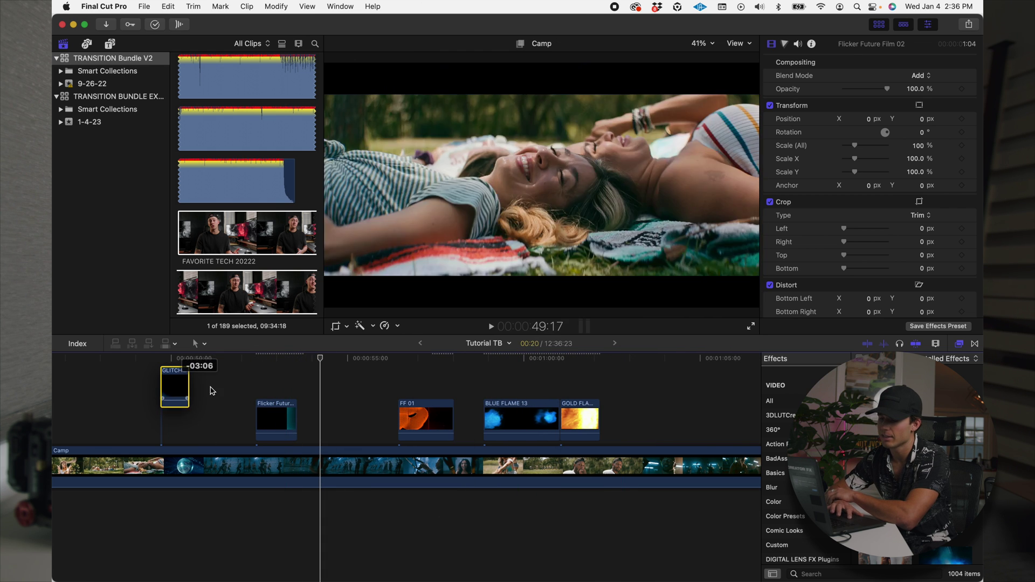
key(space)
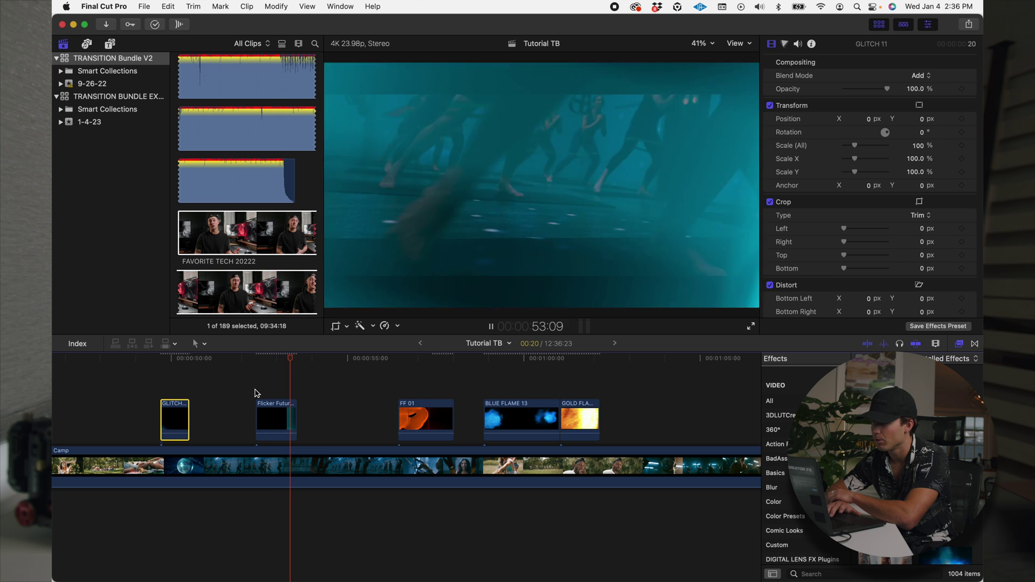
key(space)
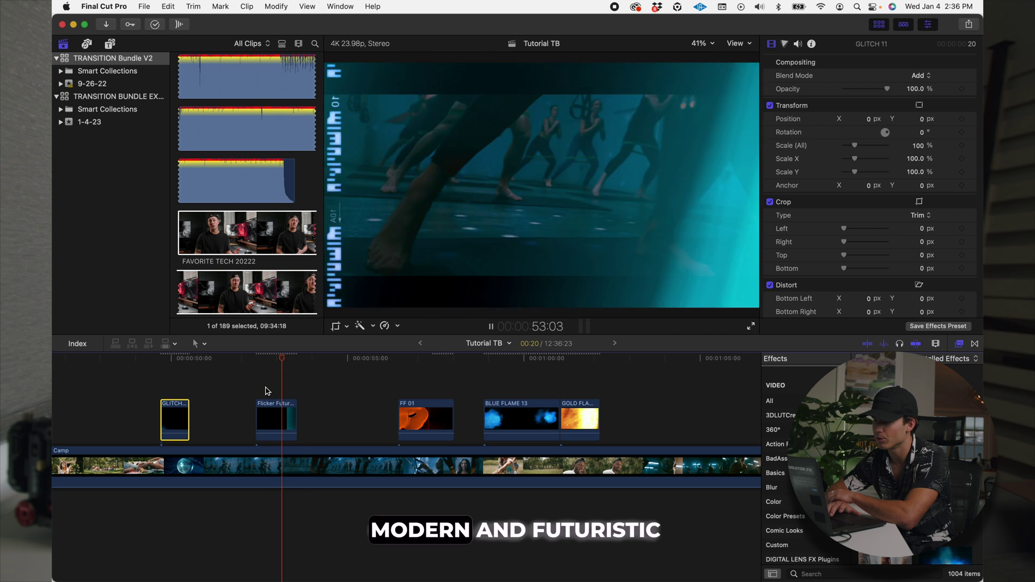
- Trim the GOLD FLAME 01 overlay to 10 frames and play back through the flame transition
key(super+minus)
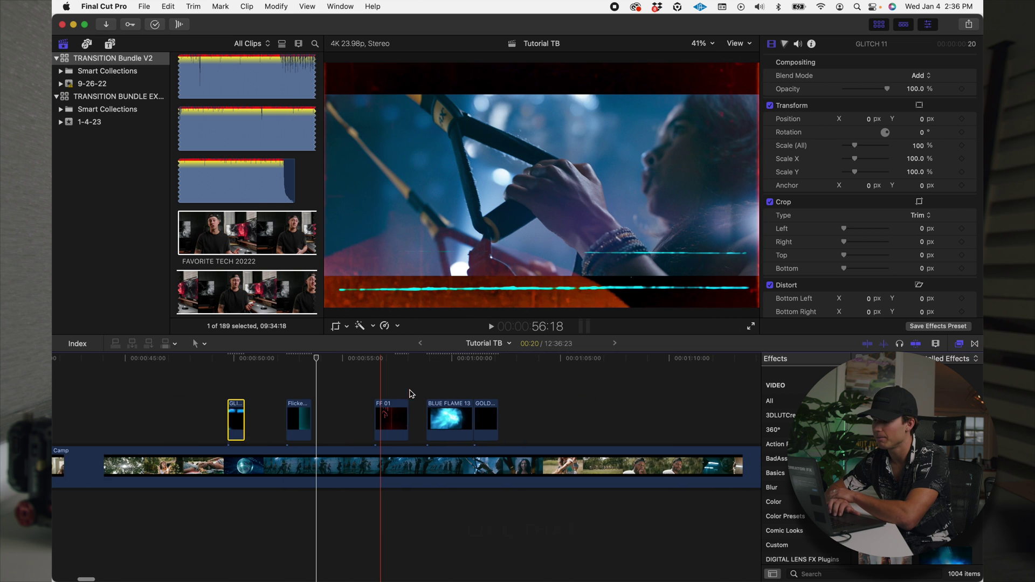
key(super+minus)
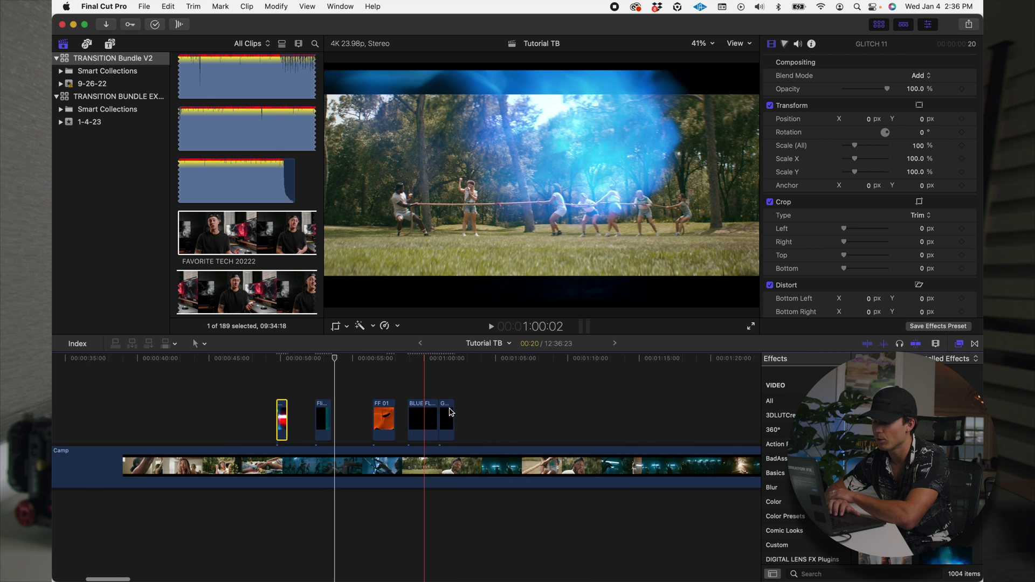
scroll(377, 421, right, 3)
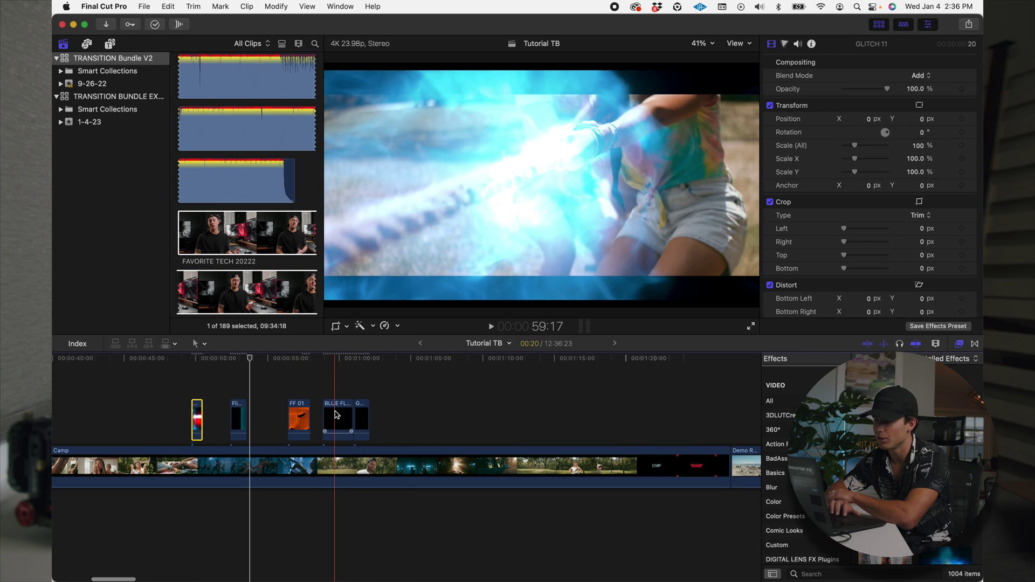
key(space)
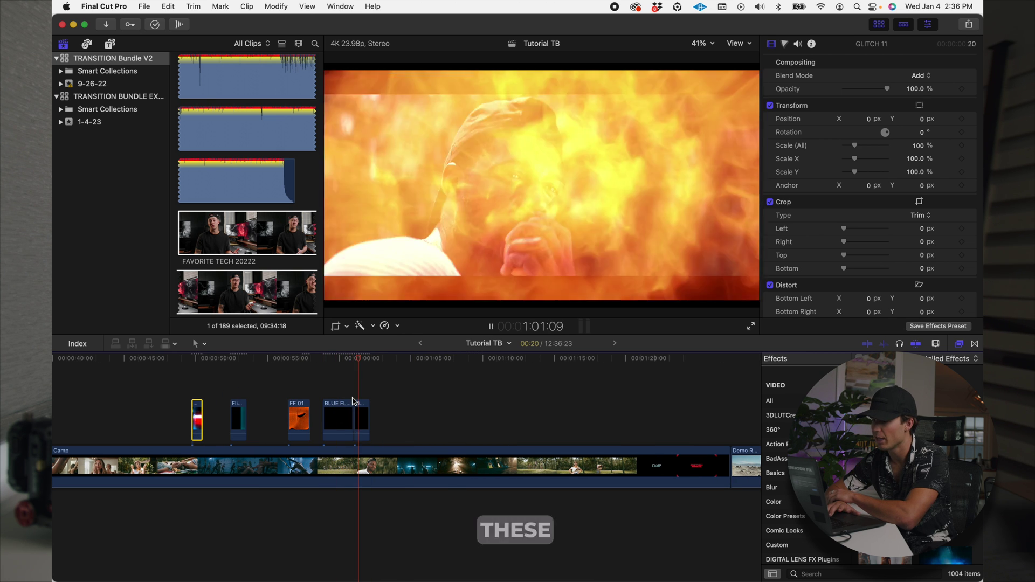
click(366, 411)
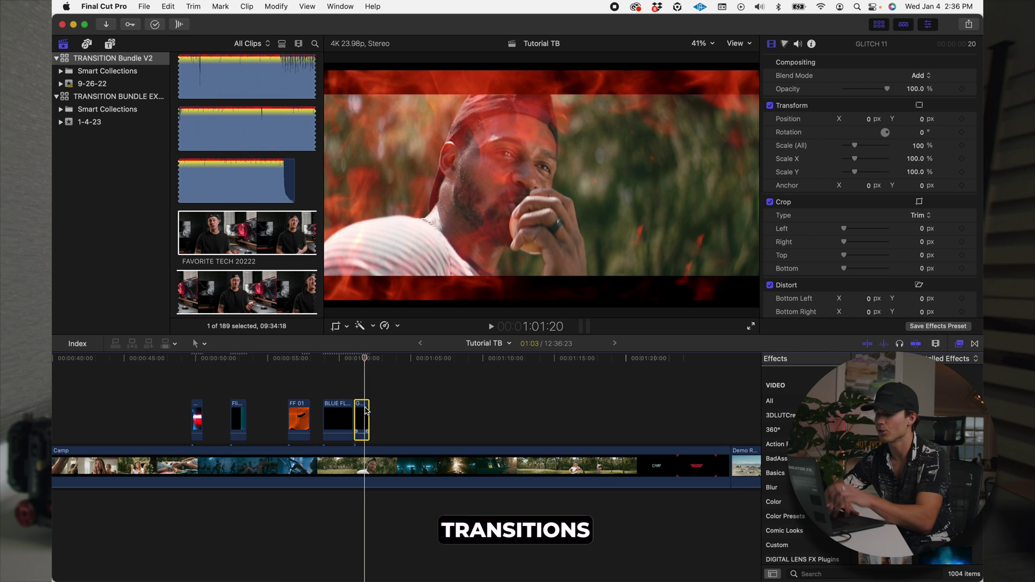
key(super+equal)
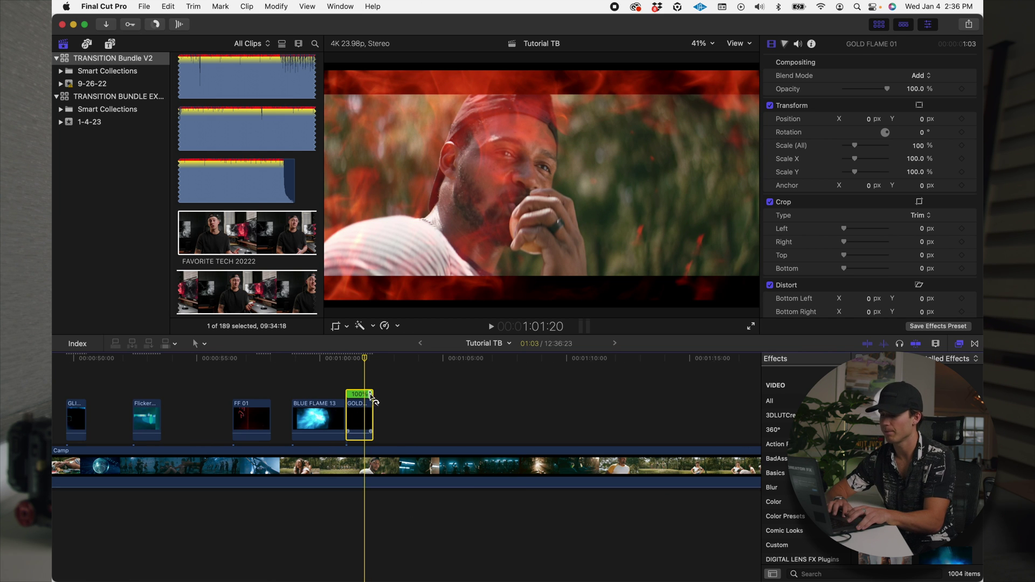
drag(372, 402, 353, 396)
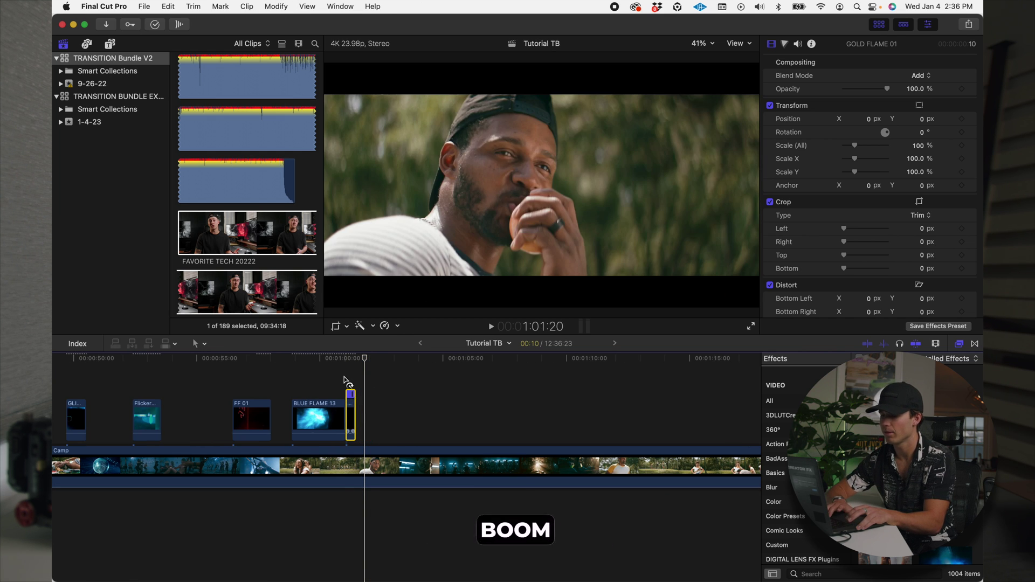
key(shift+slash)
key(super+minus)
click(320, 404)
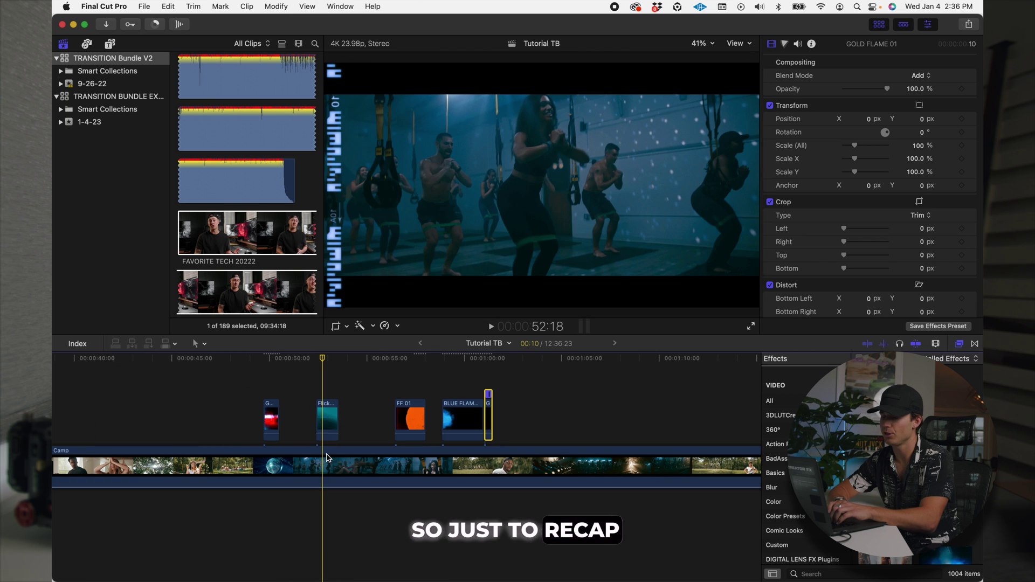
- Drop a second Flicker Future Film 02.mov above the shot near 0:55 and set its blend mode to Screen
click(100, 561)
drag(366, 151, 357, 413)
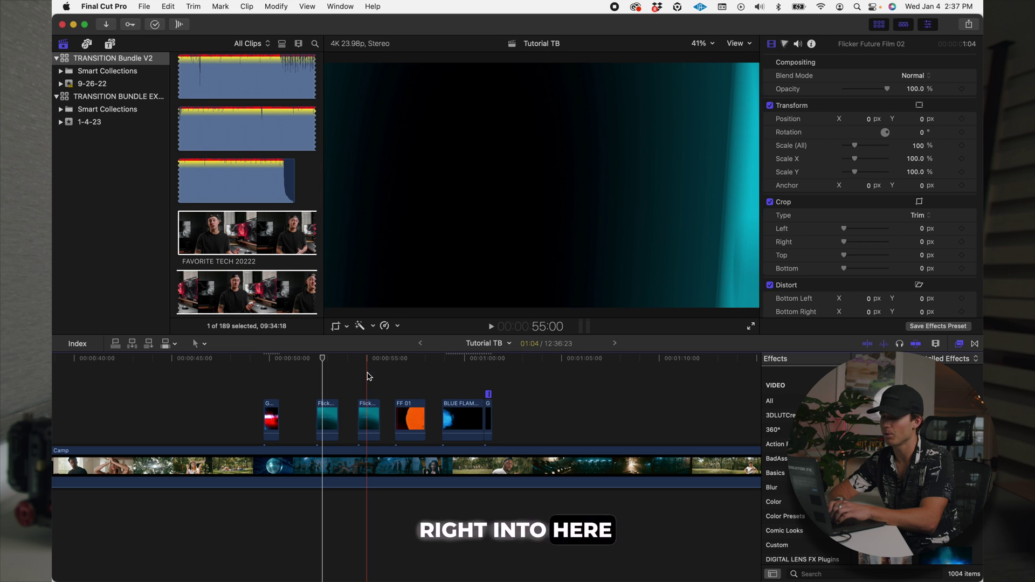
click(367, 415)
click(917, 76)
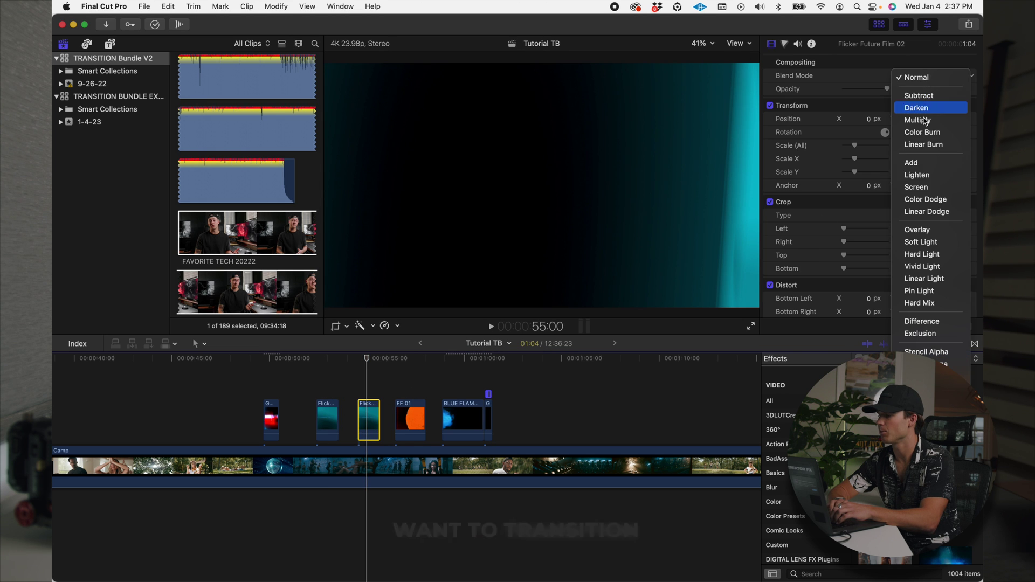
click(912, 185)
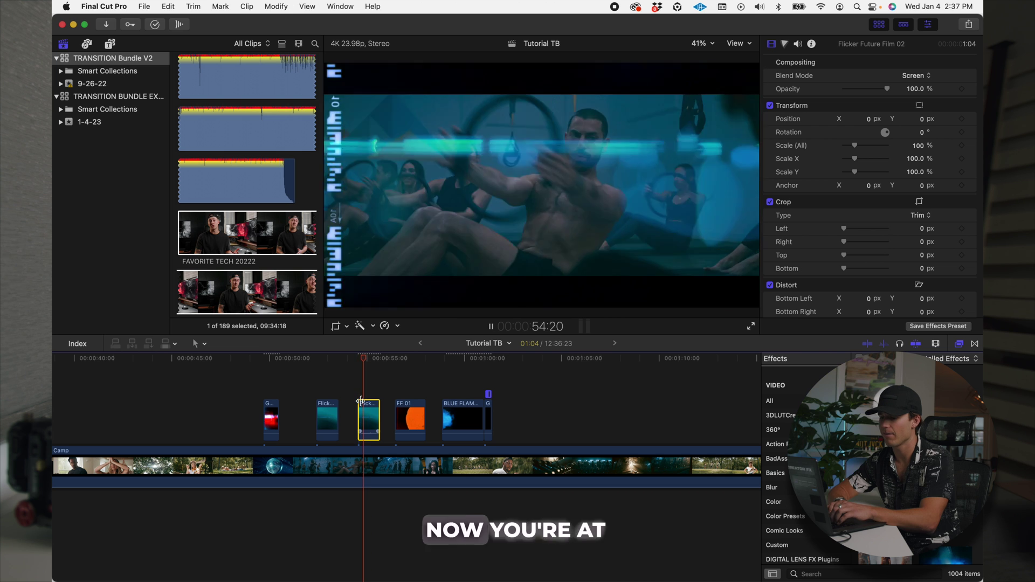
scroll(473, 408, right, 2)
scroll(474, 408, right, 5)
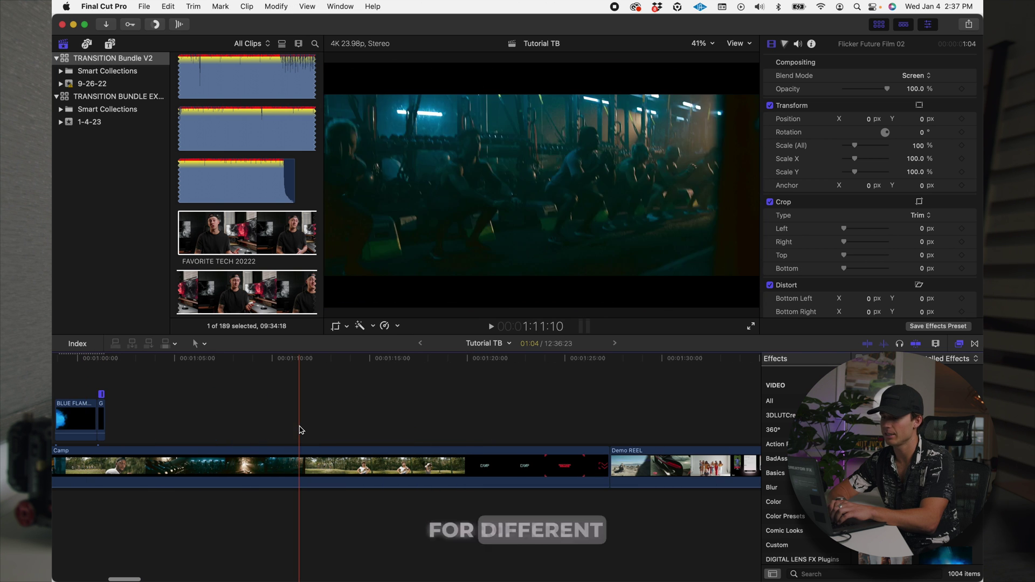
scroll(291, 426, left, 3)
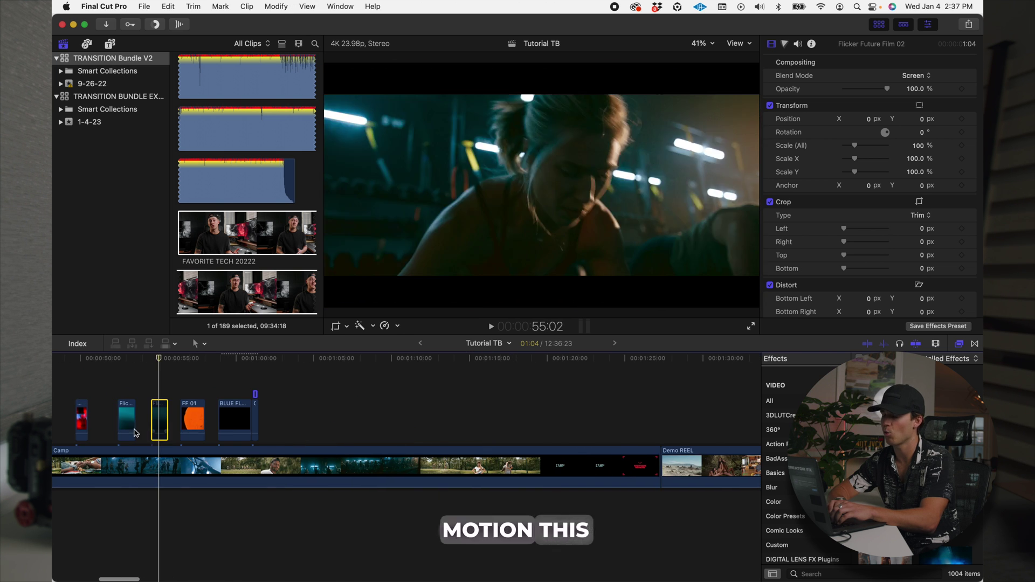
scroll(288, 421, right, 5)
scroll(287, 420, right, 10)
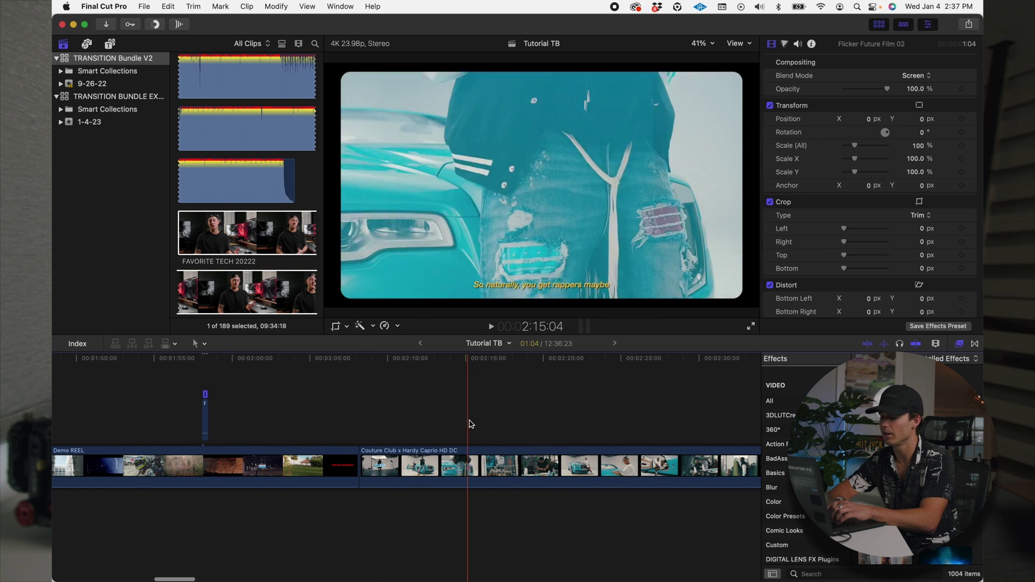
scroll(475, 423, right, 7)
scroll(477, 422, right, 5)
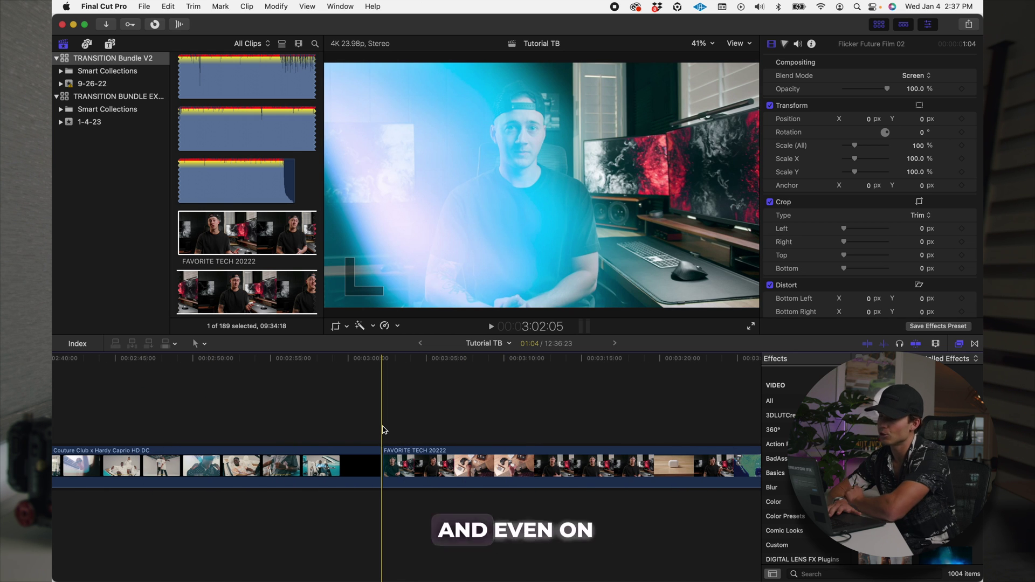
key(space)
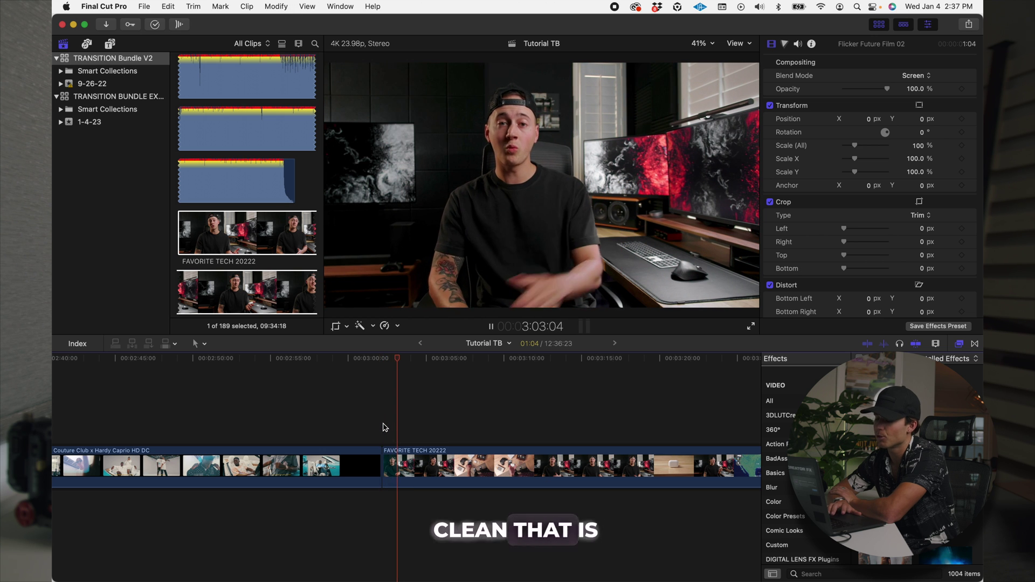
key(super+minus)
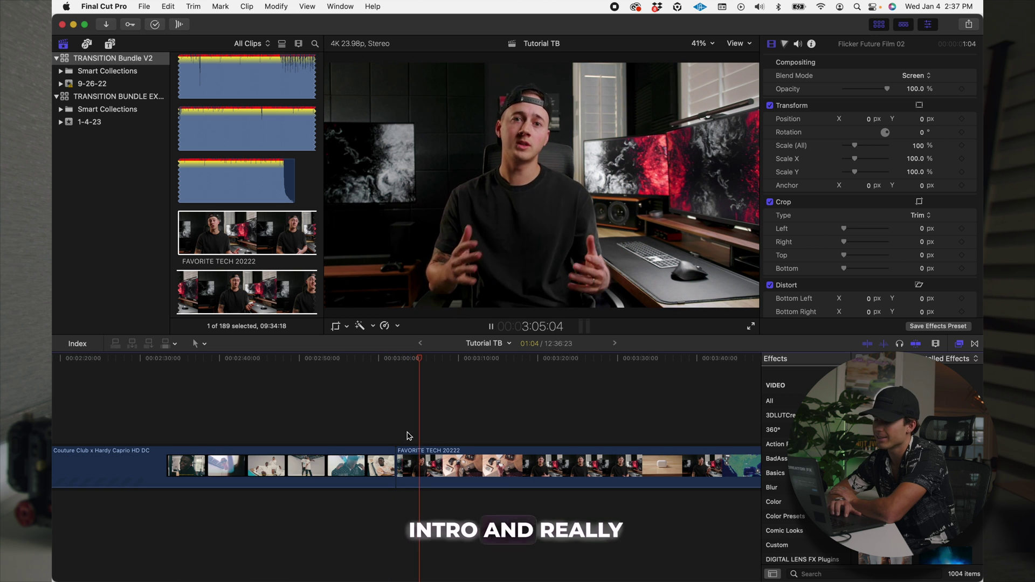
click(421, 453)
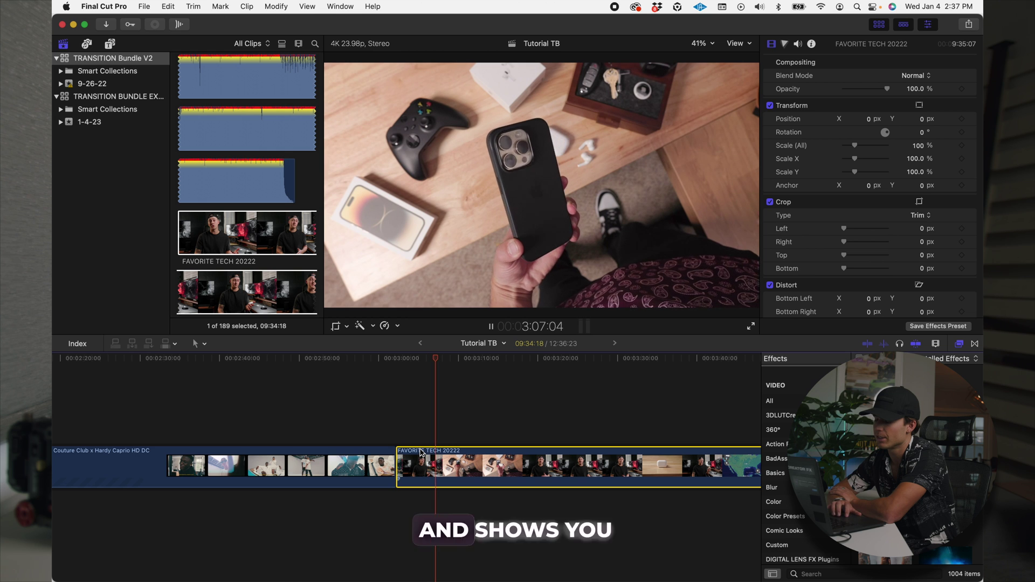
scroll(486, 455, right, 3)
key(space)
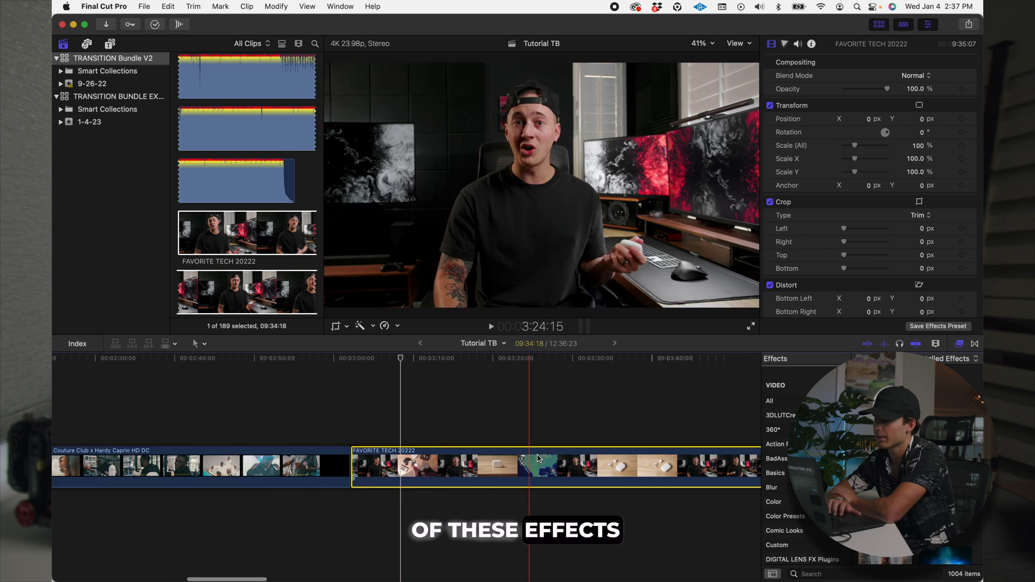
scroll(528, 457, right, 15)
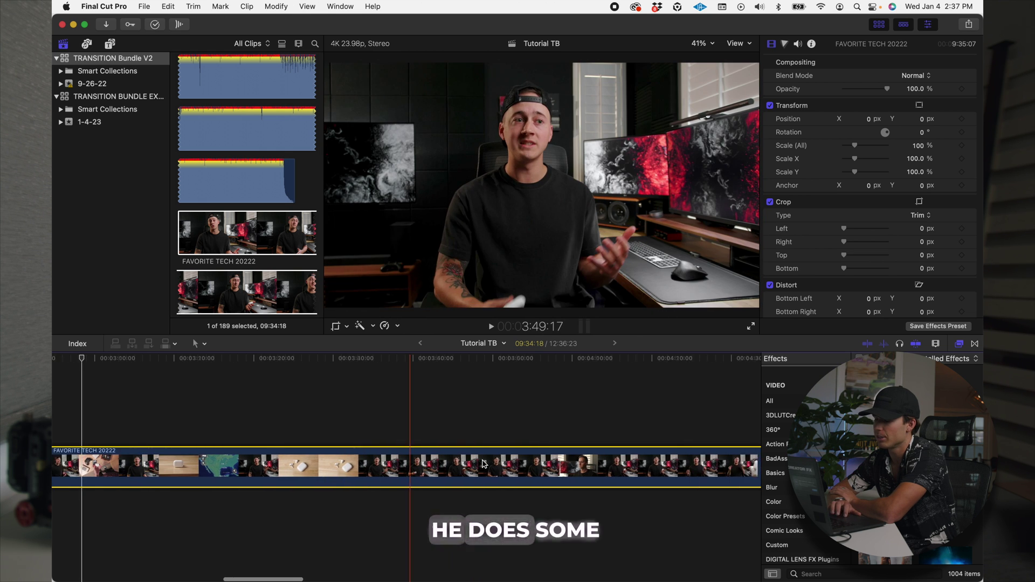
scroll(485, 463, down, 5)
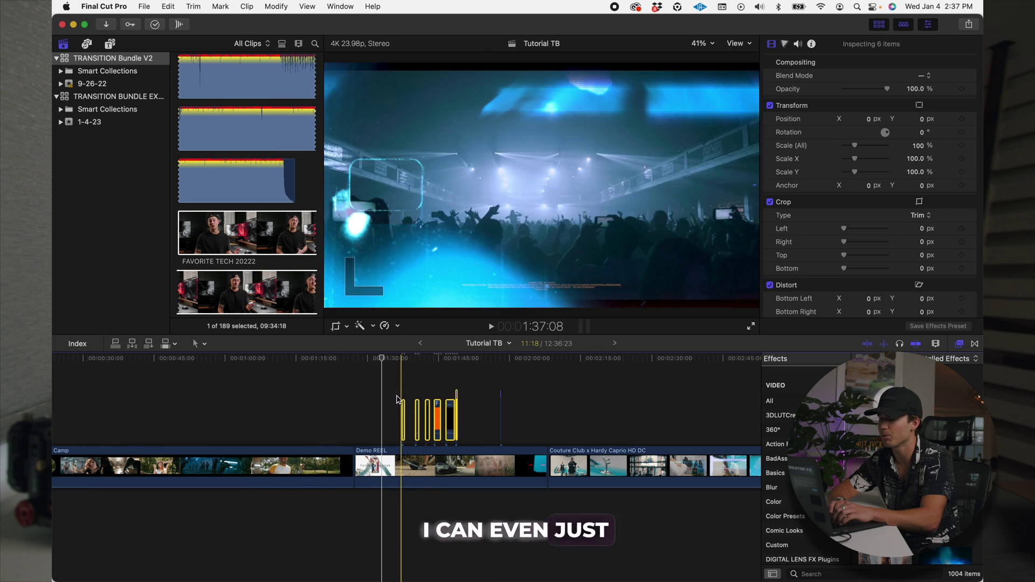
key(space)
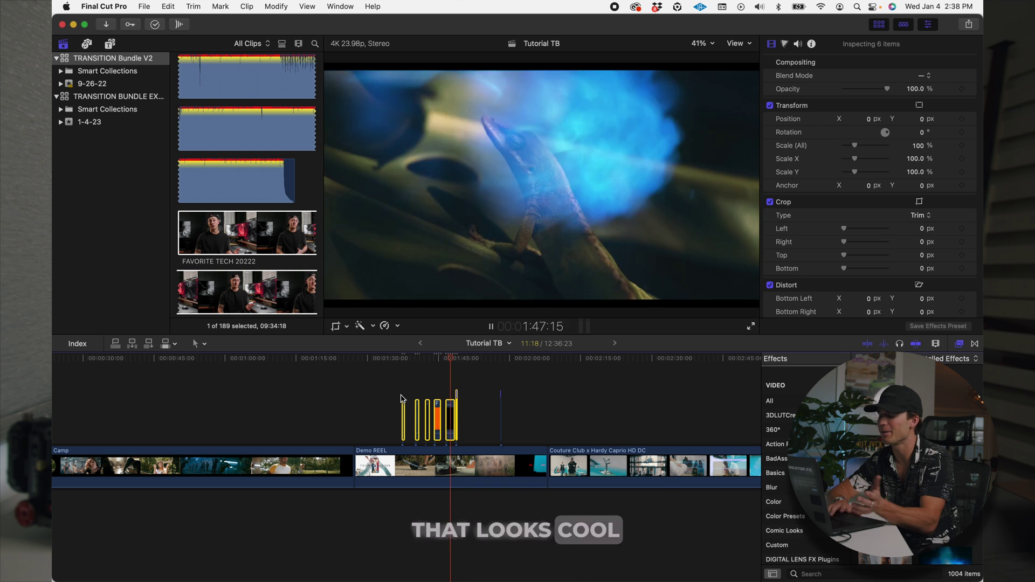
key(space)
click(463, 410)
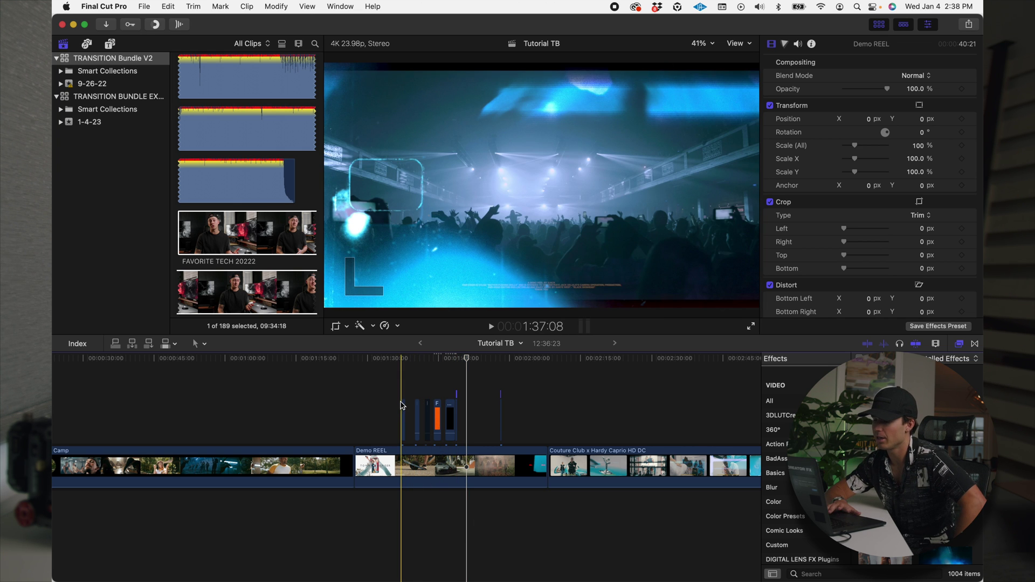
click(402, 405)
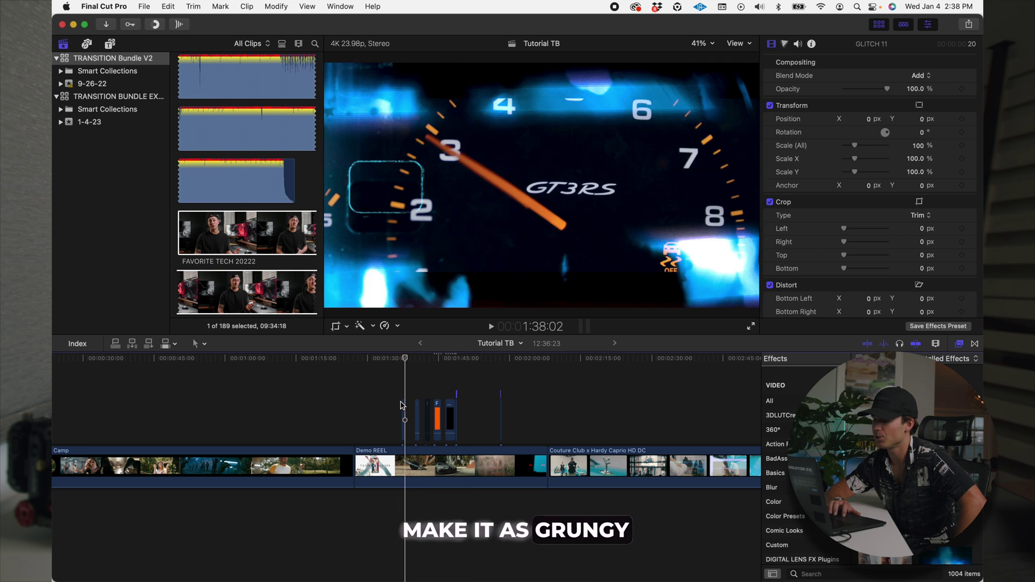
click(551, 428)
key(space)
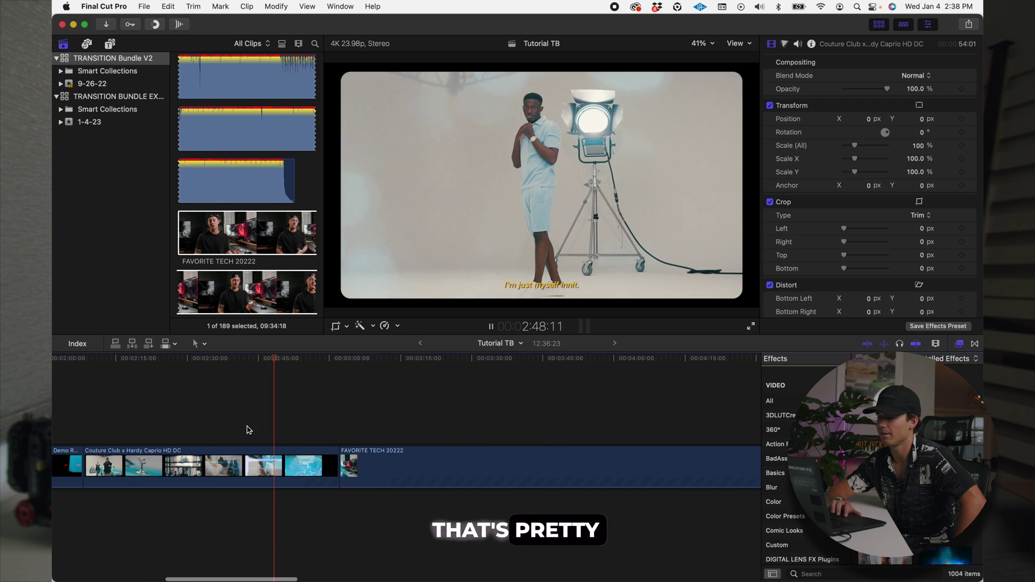
click(247, 428)
key(space)
key(super+minus)
key(super+minus)
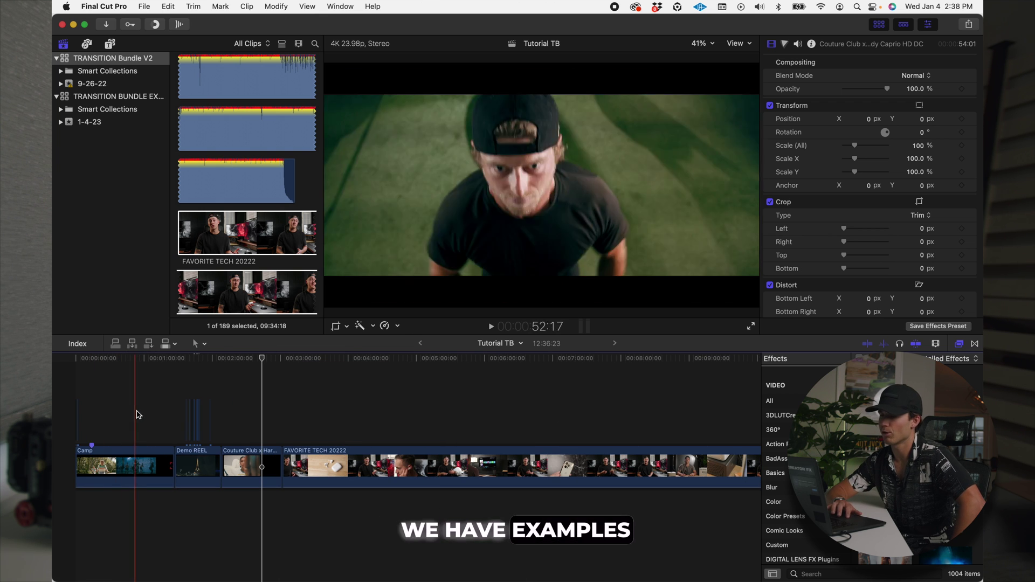